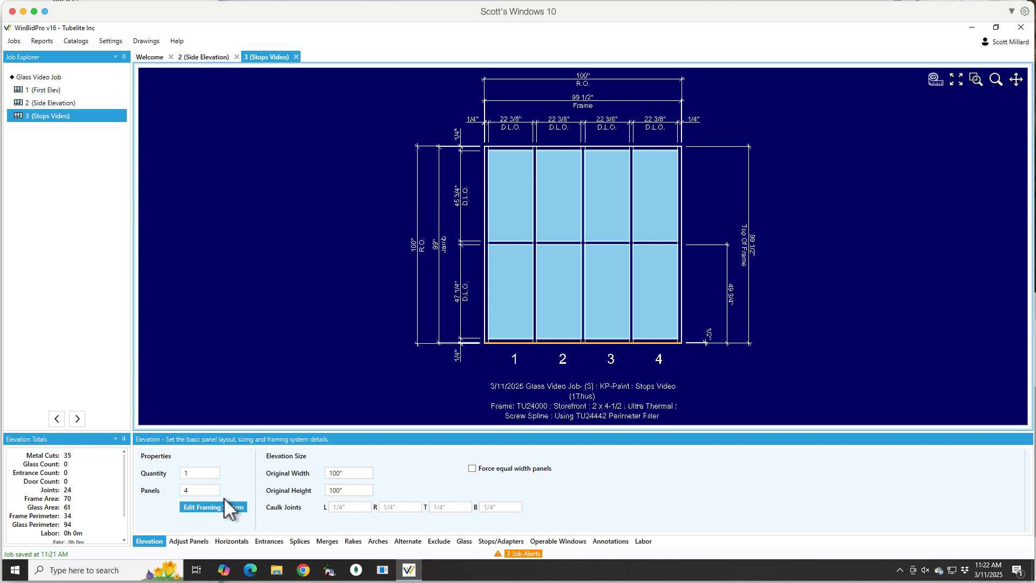
Step: Delete the glass stop option "Option #1" from the Stops Video elevation's framing system
left_click(498, 542)
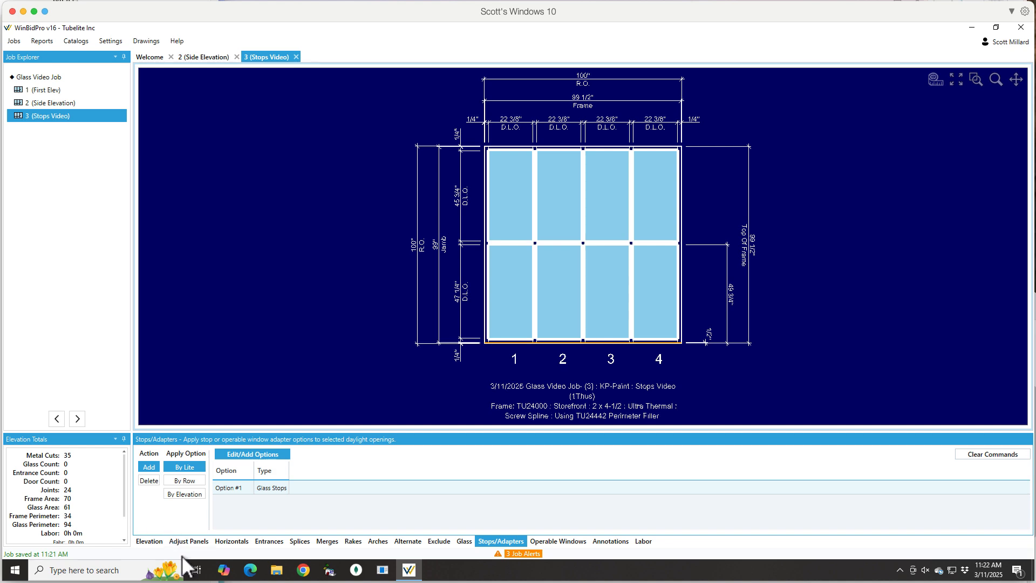
left_click(151, 543)
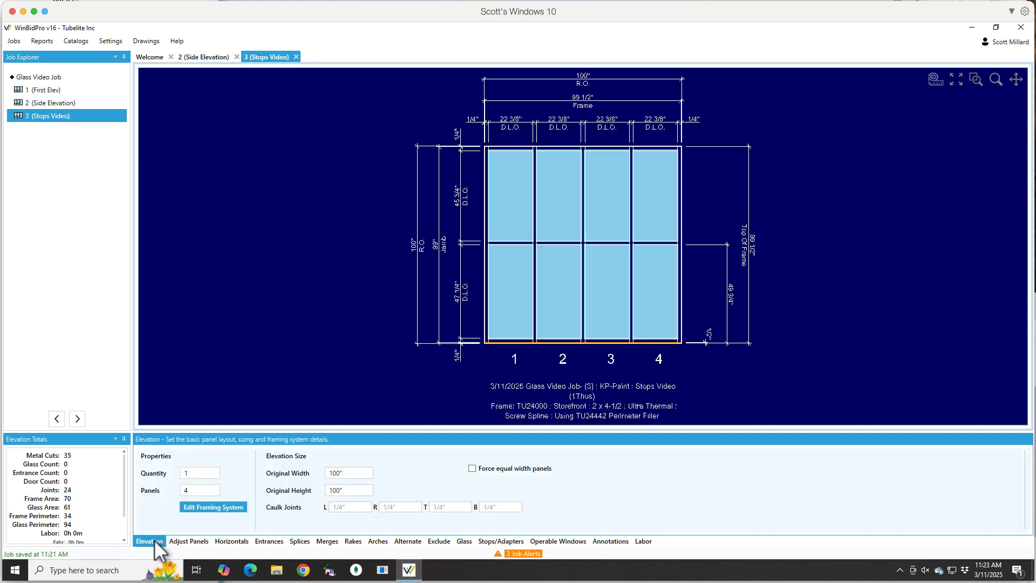
left_click(216, 506)
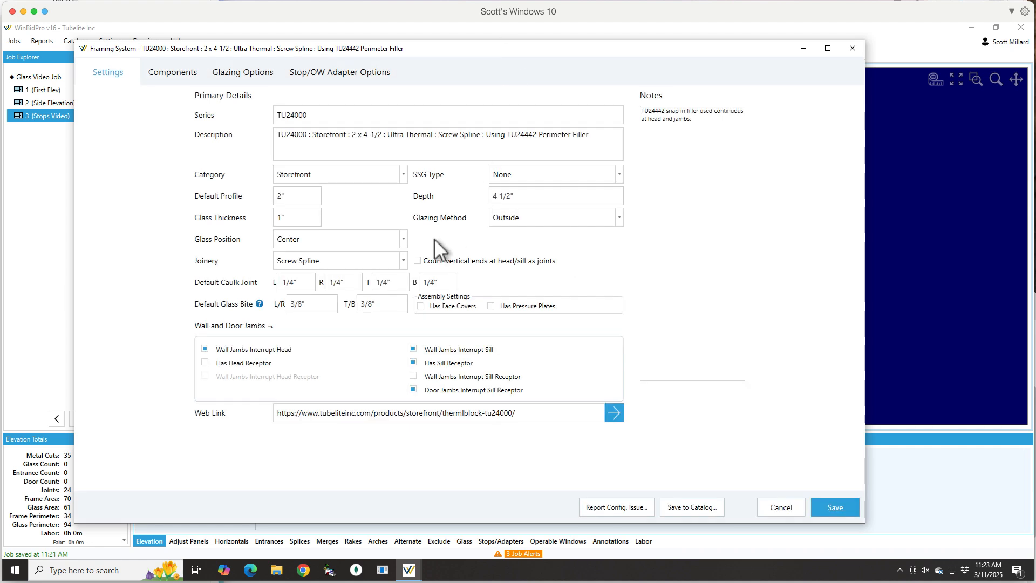
left_click(300, 73)
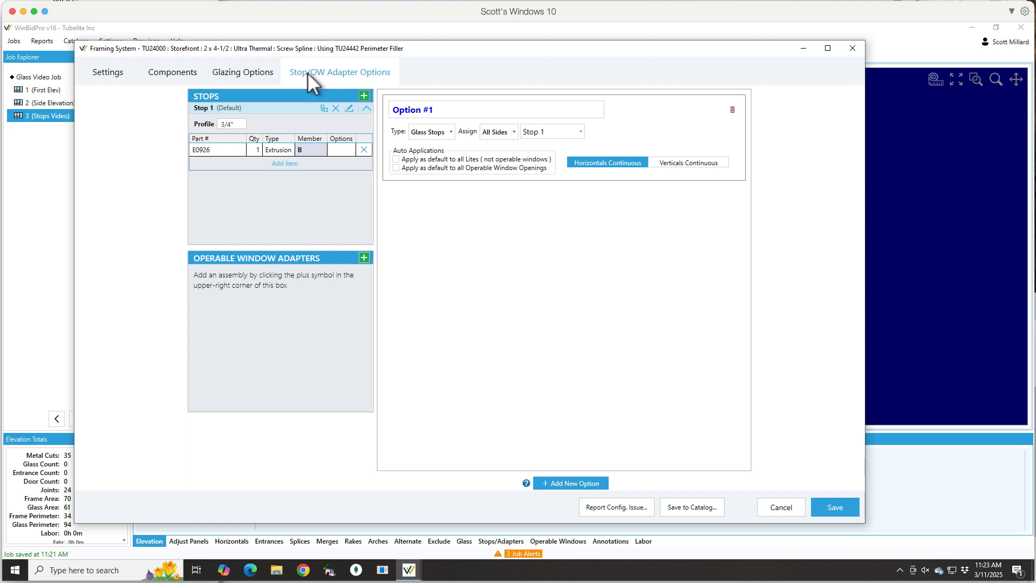
left_click(734, 110)
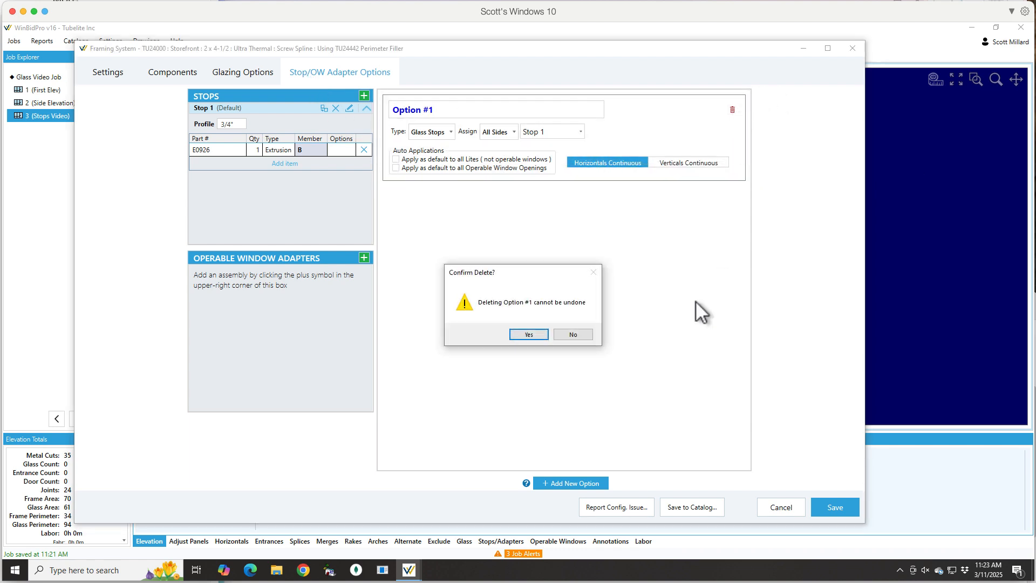
left_click(537, 338)
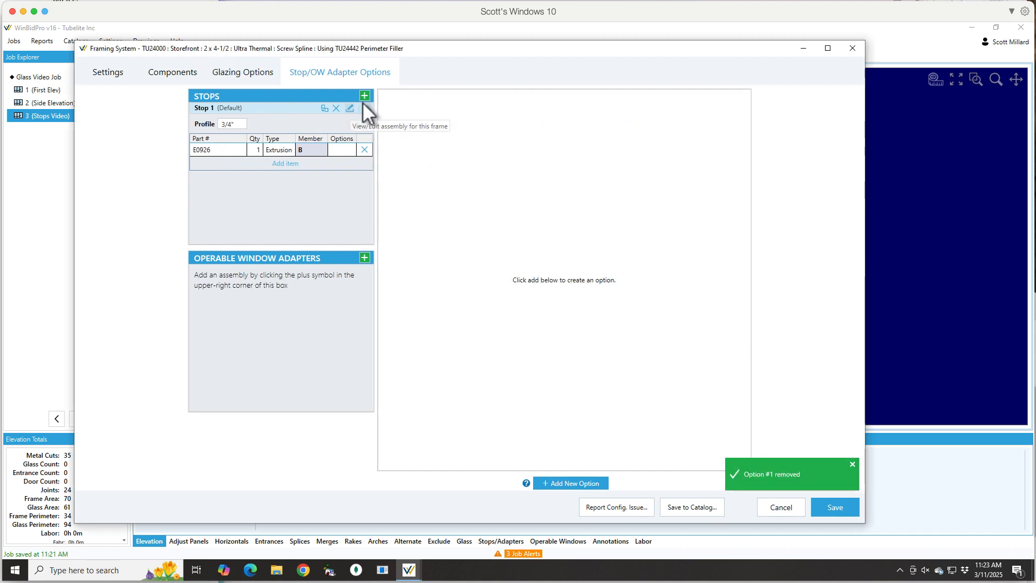
Step: Delete the Stop 1 assembly and save the framing system for only the current elevation
left_click(337, 108)
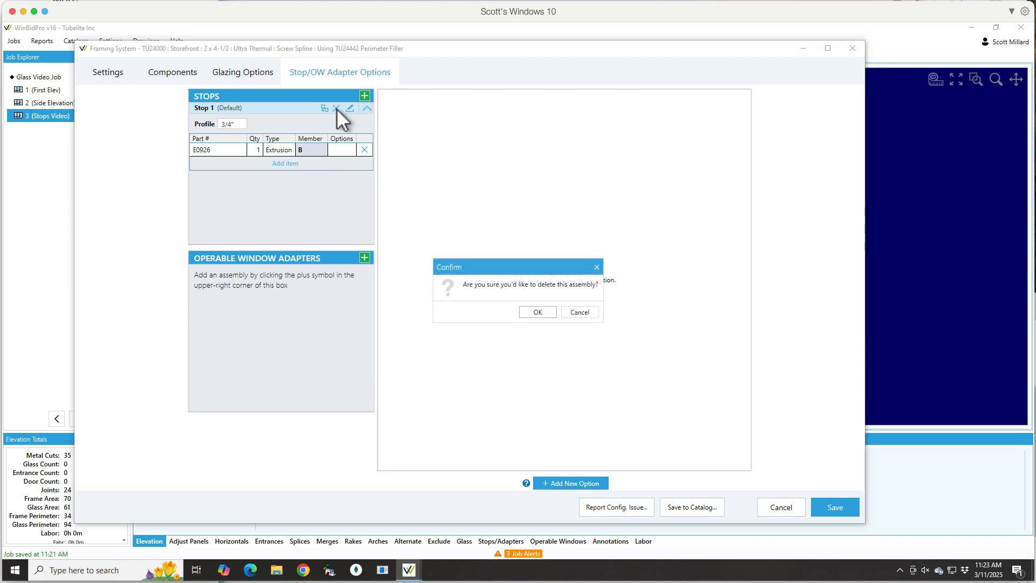
left_click(537, 313)
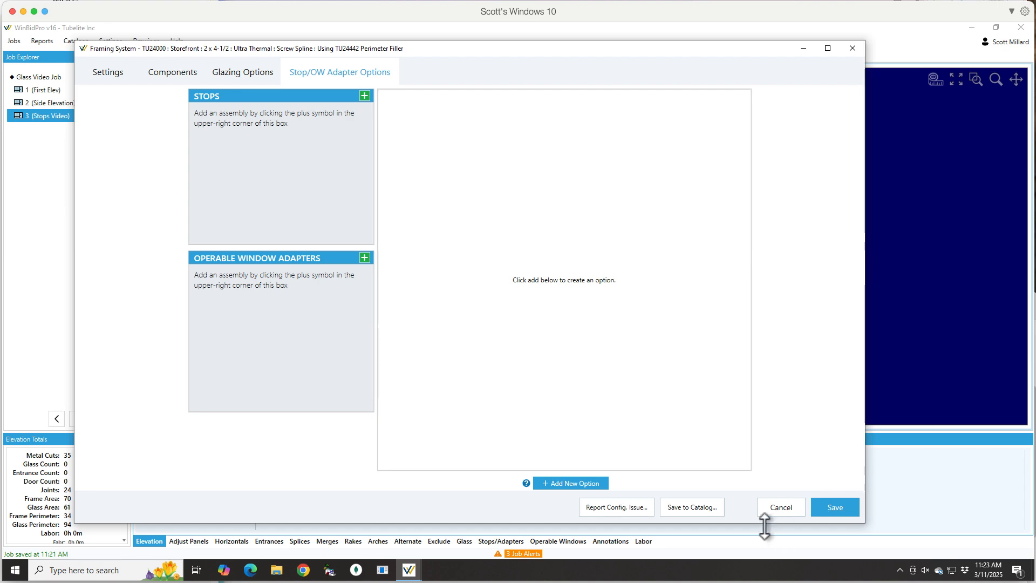
left_click(846, 506)
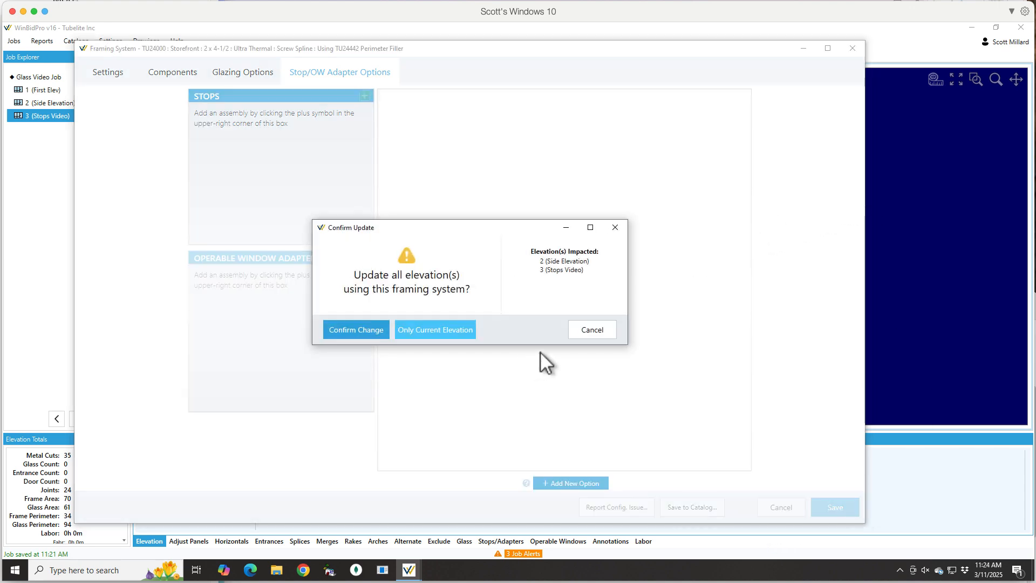
left_click(432, 330)
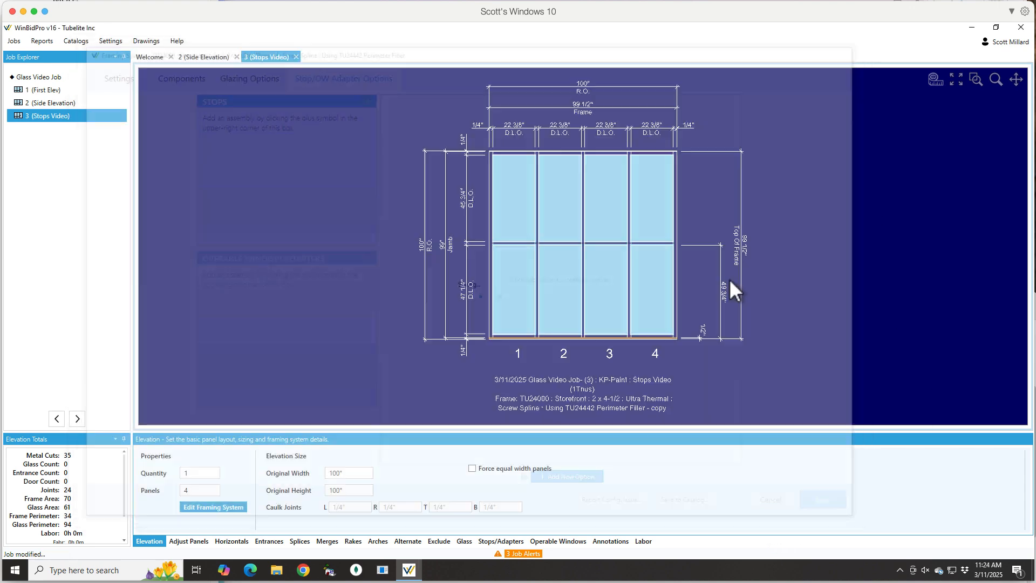
Step: Examine the glass edges along the head and vertical members in the elevation drawing
scroll(601, 161, "up", 6)
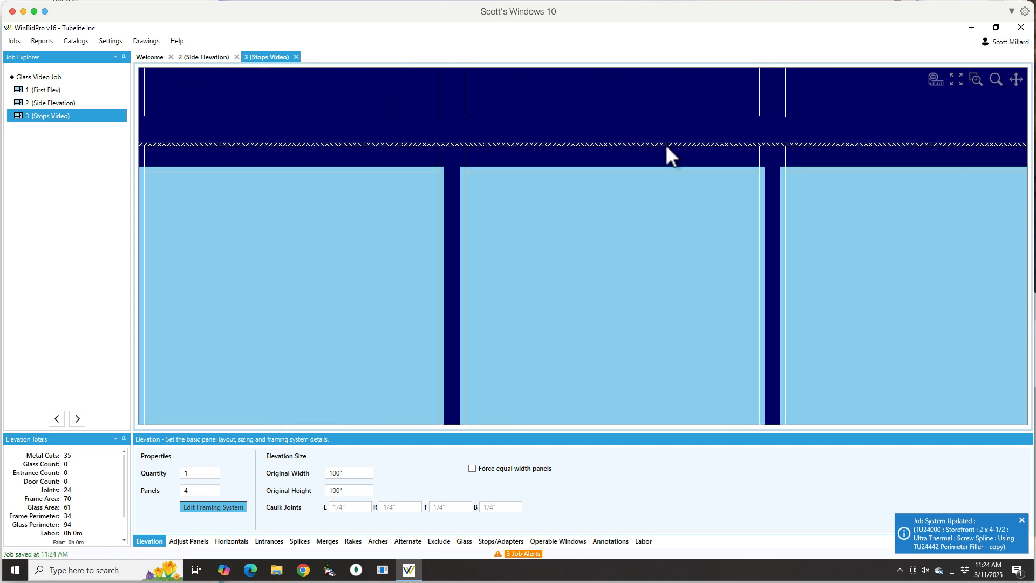
scroll(665, 145, "up", 1)
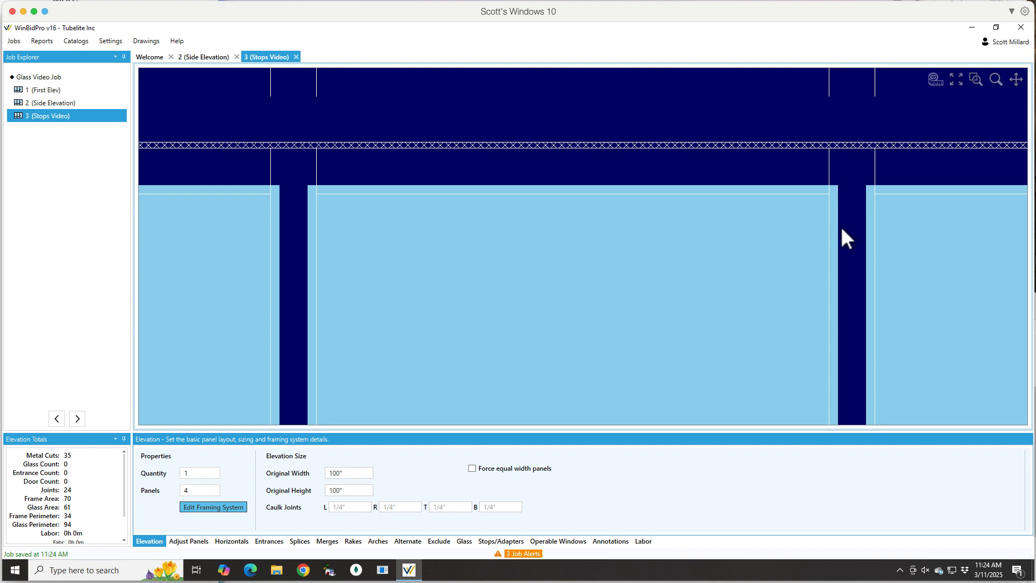
scroll(740, 148, "down", 5)
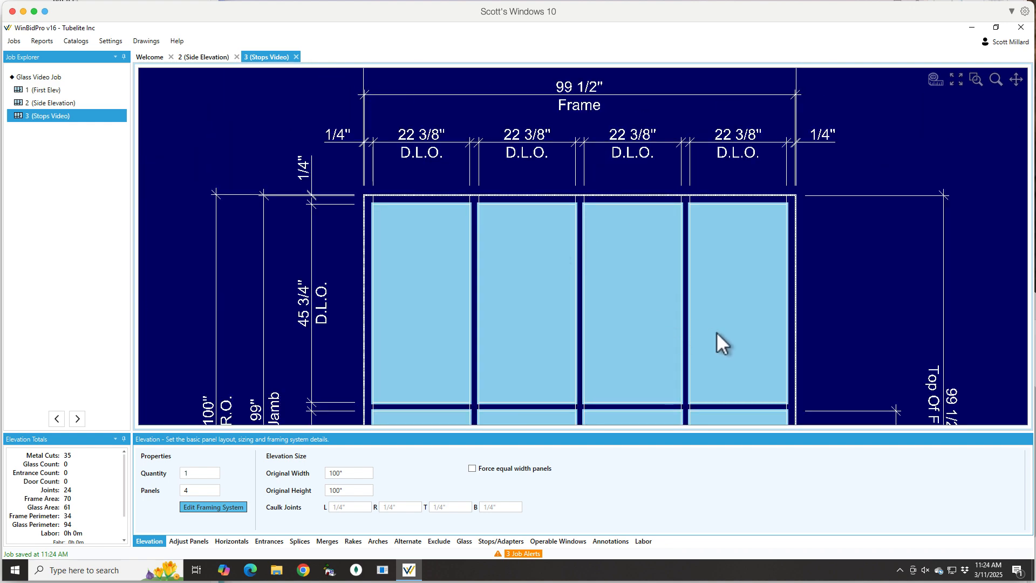
scroll(797, 307, "up", 1)
scroll(800, 305, "down", 1)
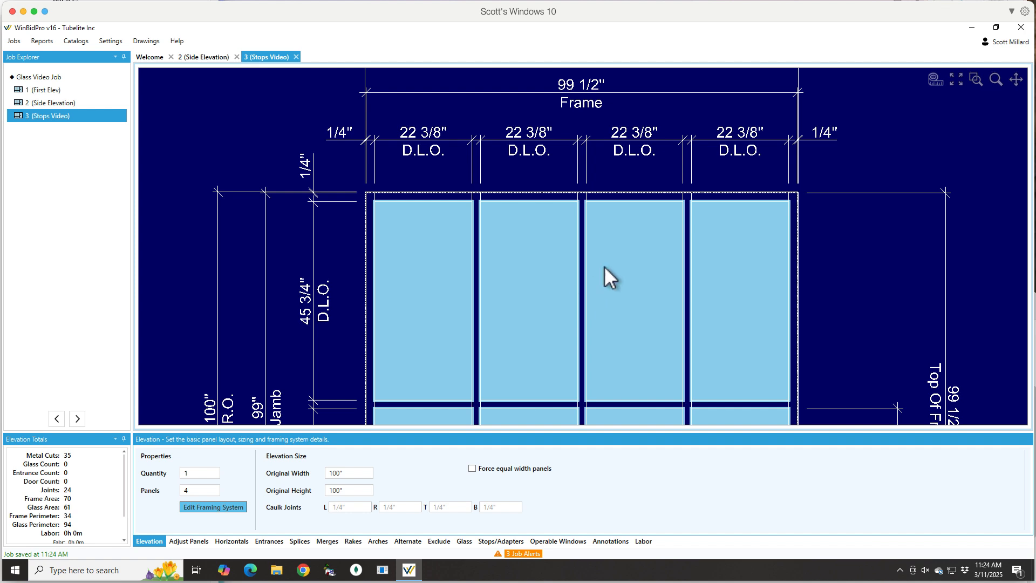
scroll(578, 267, "up", 5)
scroll(575, 270, "down", 3)
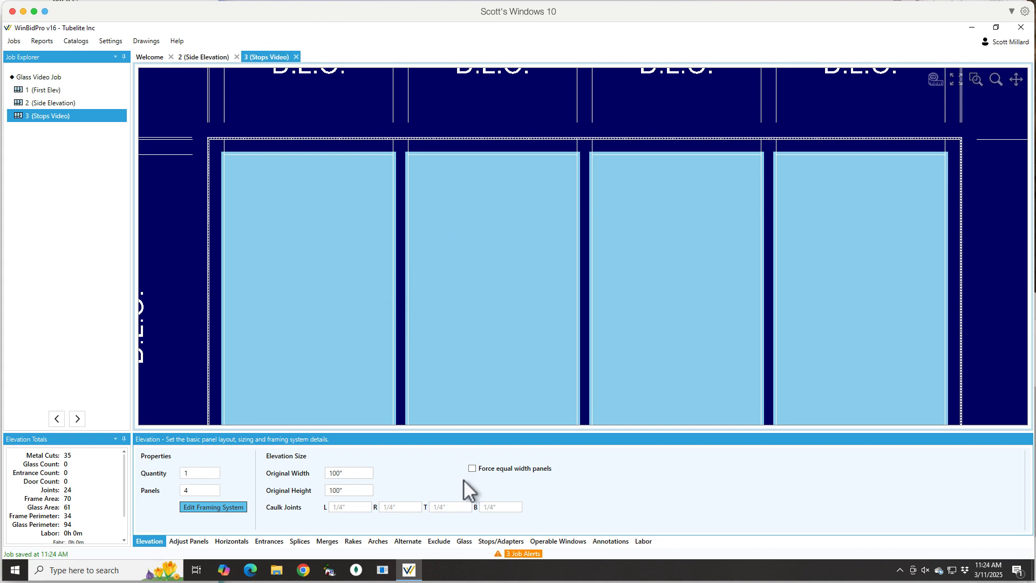
Step: Add a new stop option to the elevation's framing system and name it "Applied Stop"
left_click(216, 508)
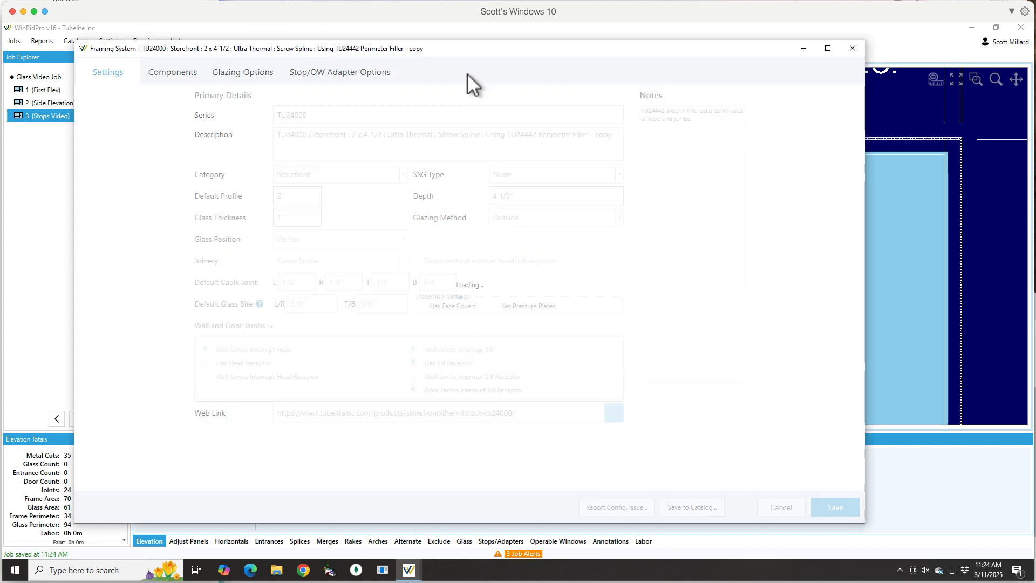
left_click(315, 71)
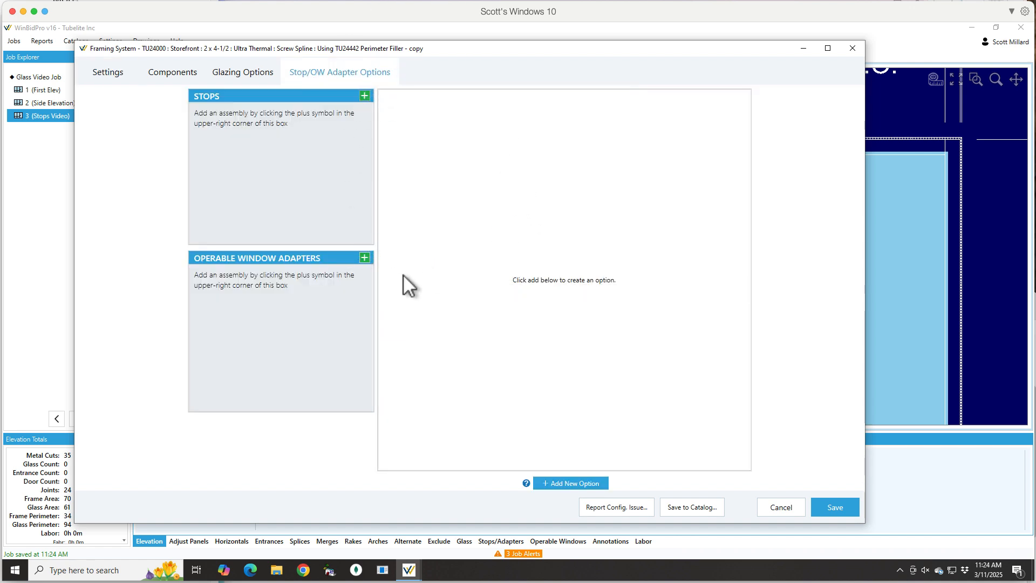
left_click(556, 484)
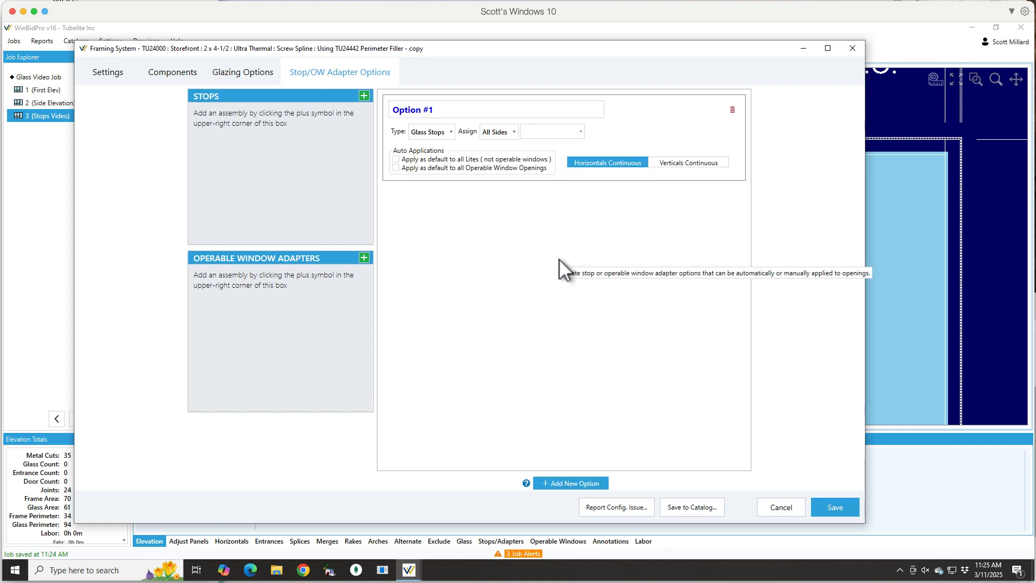
left_click(437, 111)
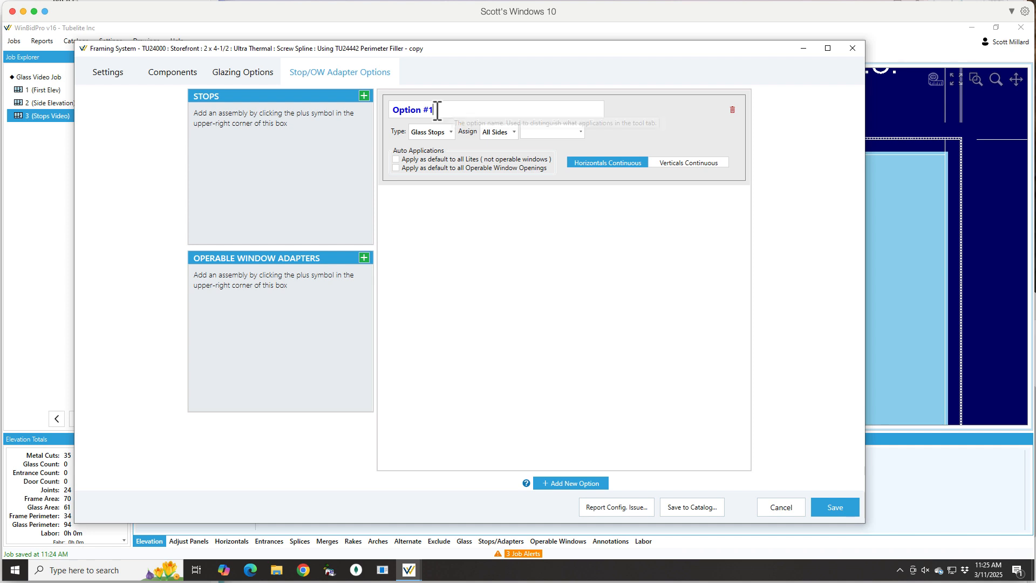
key("BackSpace")
key("BackSpace")
key("BackSpace")
key("BackSpace")
key("BackSpace")
key("BackSpace")
key("BackSpace")
key("BackSpace")
key("BackSpace")
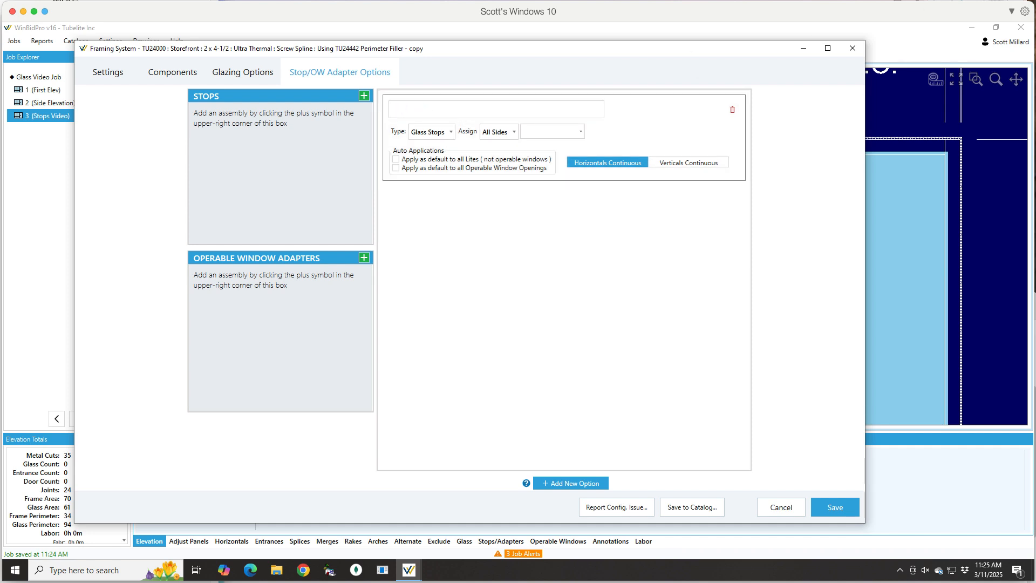
type("Applied Sop")
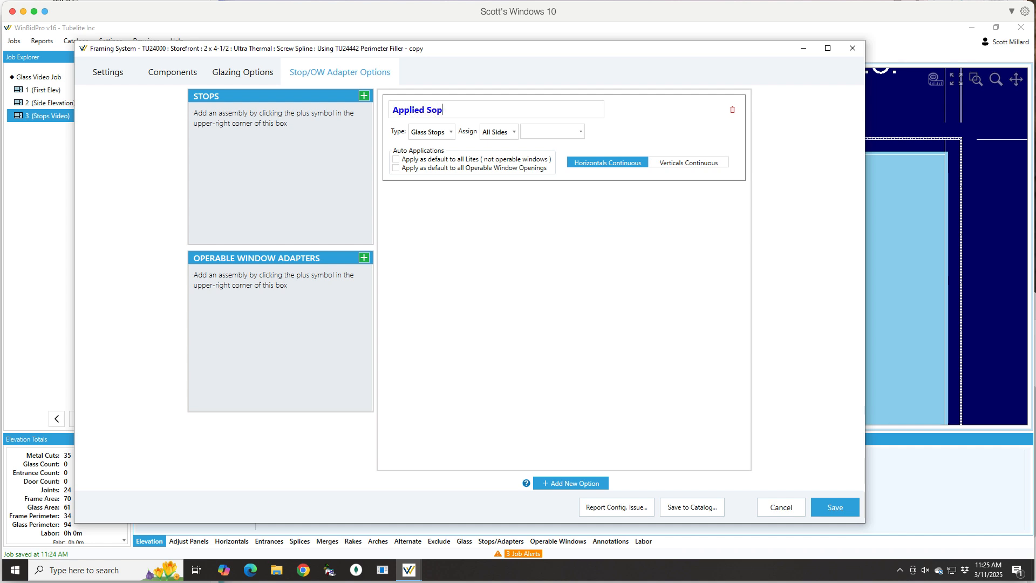
key("BackSpace")
key("BackSpace")
type("top")
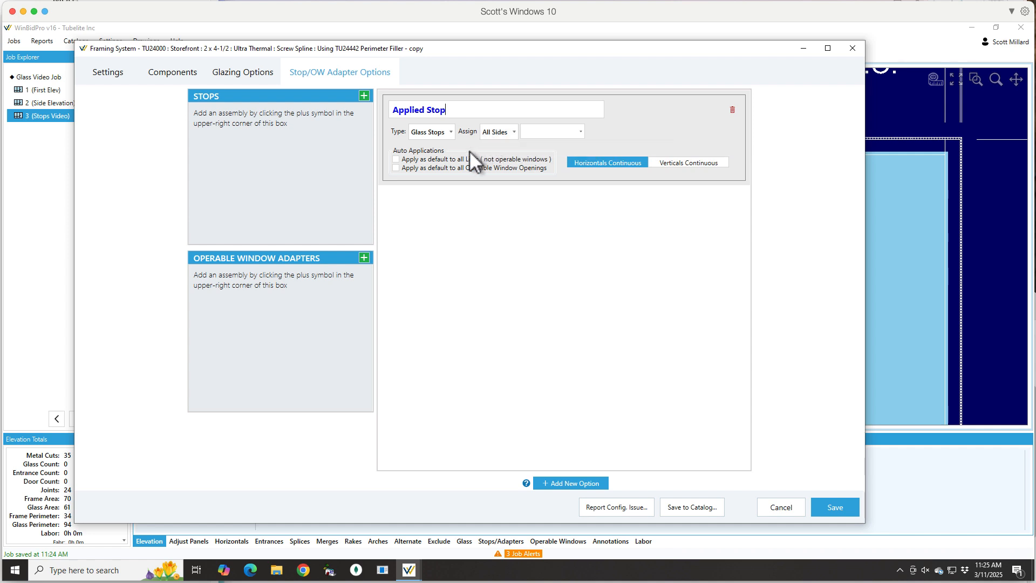
Step: Create a new stop assembly for all sides of the Applied Stop option and set its profile to .75 inch
left_click(503, 134)
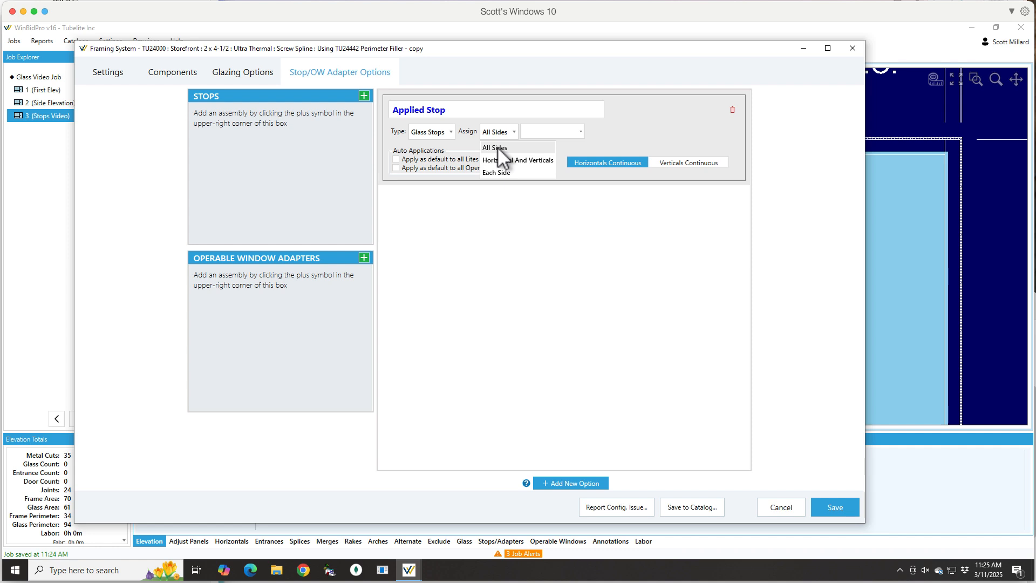
left_click(428, 131)
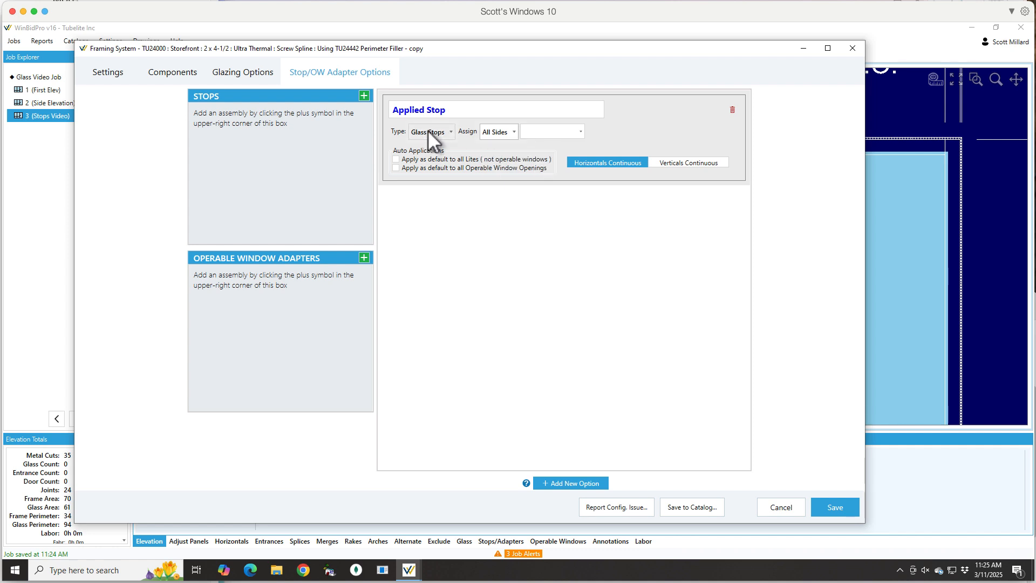
left_click(428, 131)
left_click(431, 133)
left_click(579, 132)
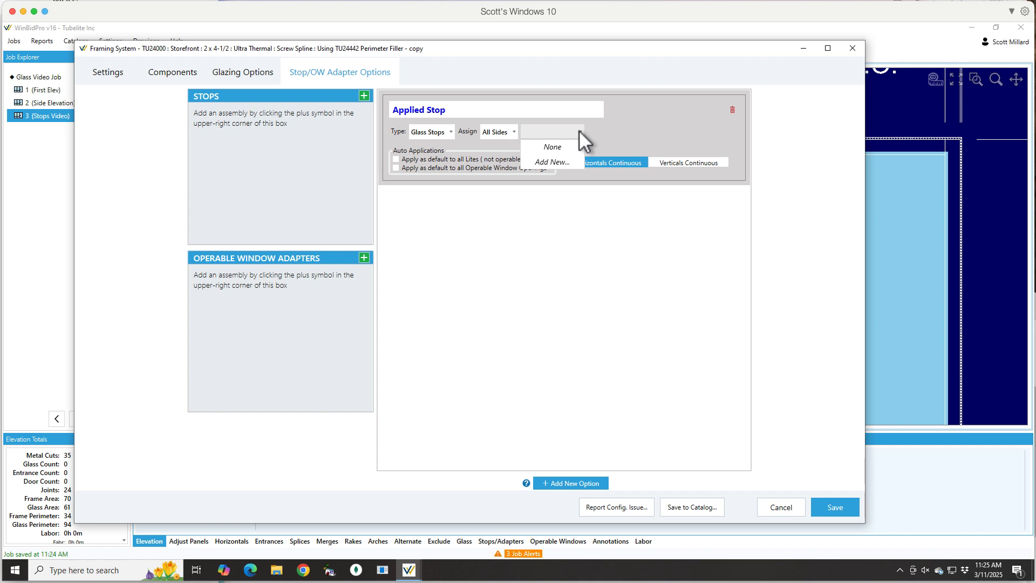
left_click(540, 163)
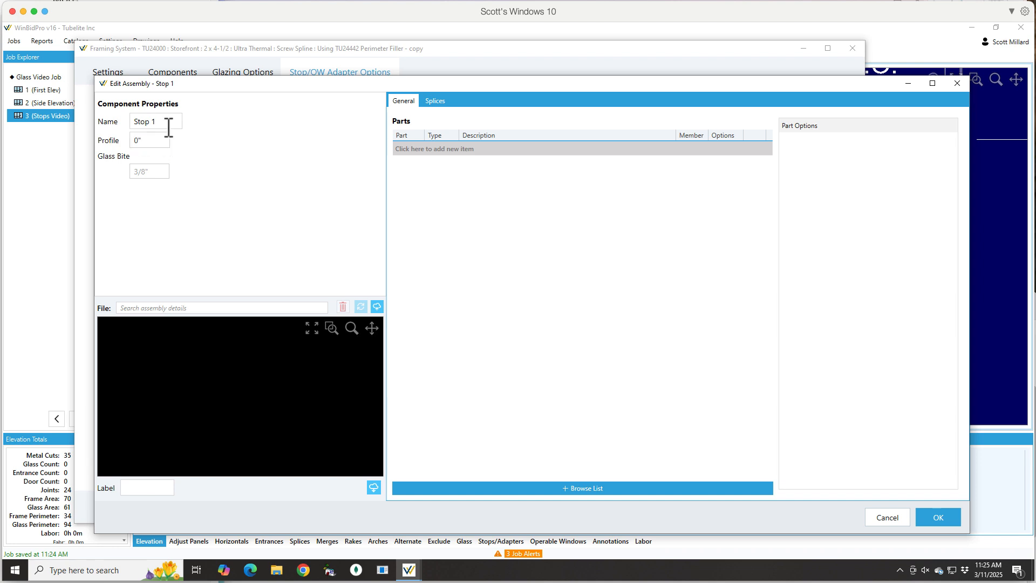
left_click(142, 140)
type(".75")
key("Tab")
left_click(533, 487)
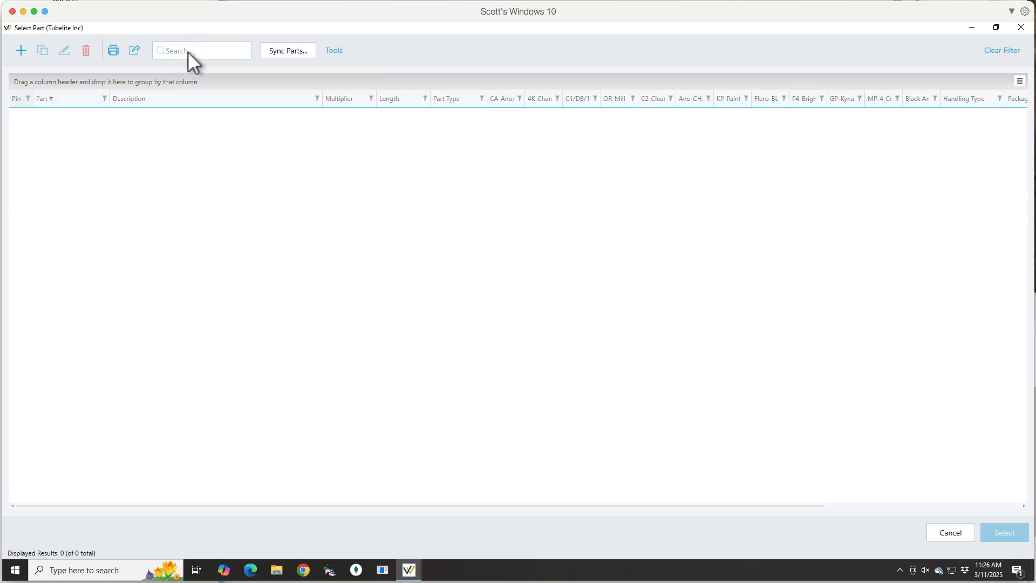
left_click(191, 51)
type("glazing")
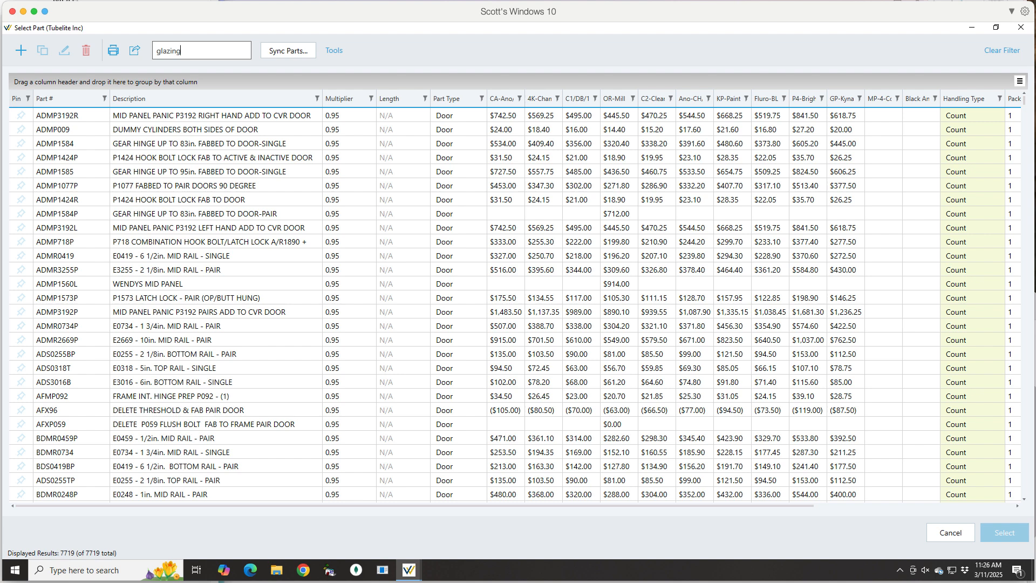
type(" stop")
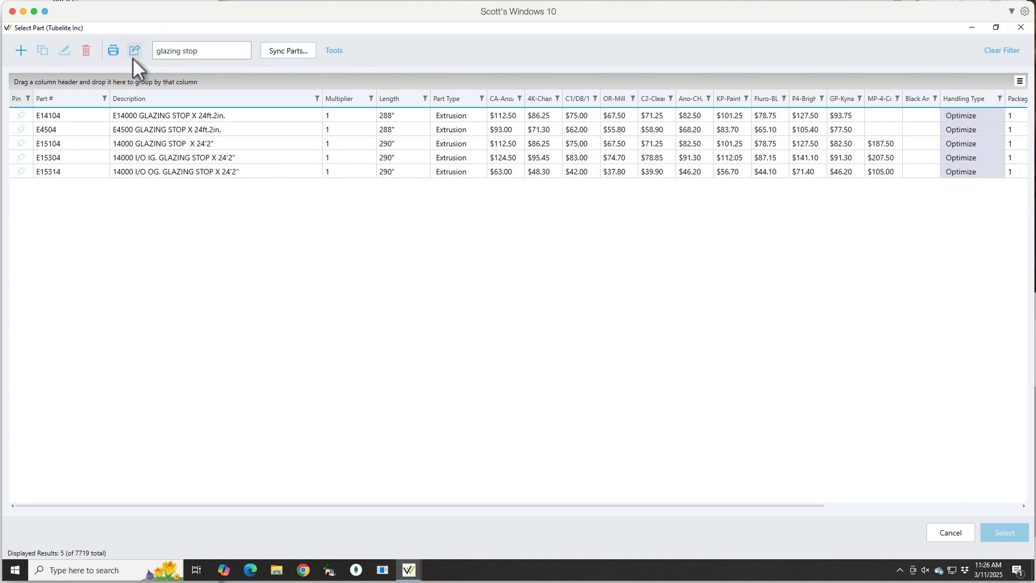
left_click(148, 141)
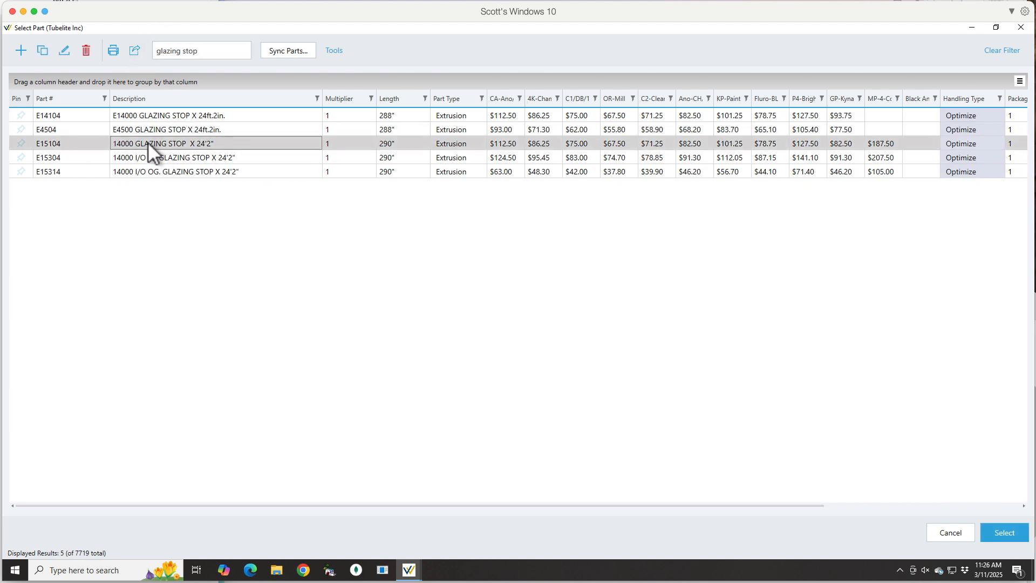
left_click(1004, 533)
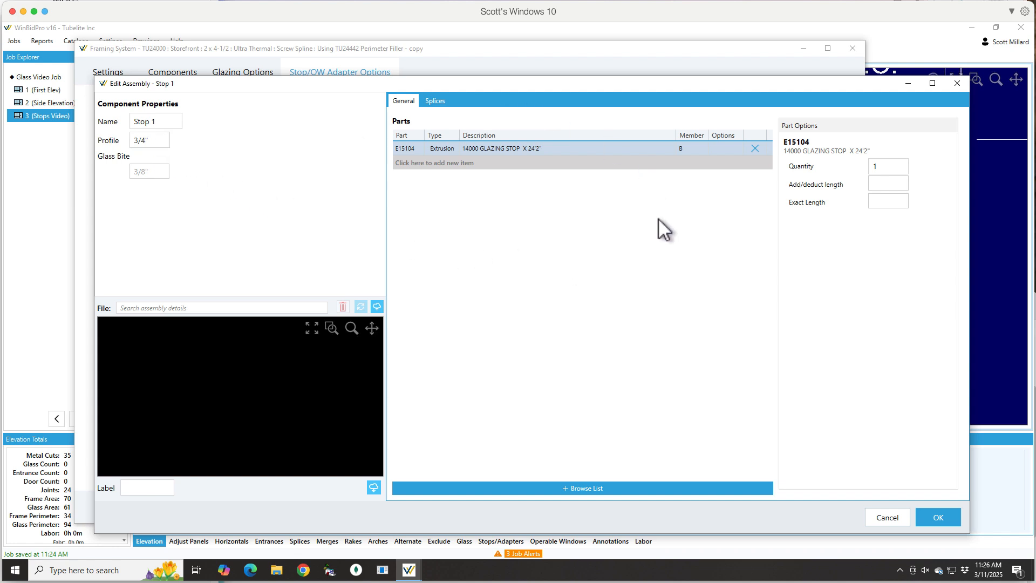
left_click(939, 517)
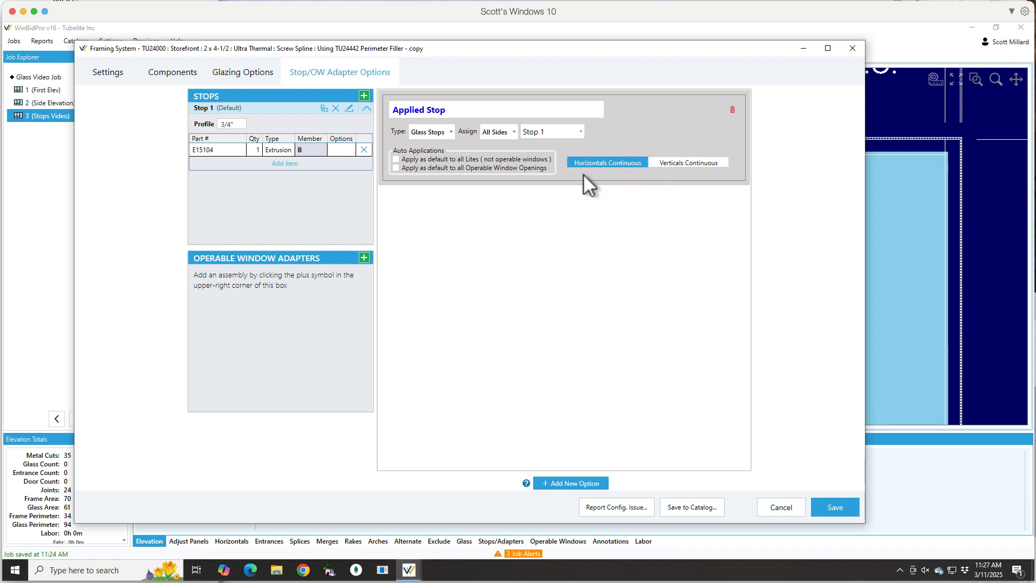
Step: Try Verticals Continuous for the Applied Stop option, return it to Horizontals Continuous and save the framing system
left_click(683, 164)
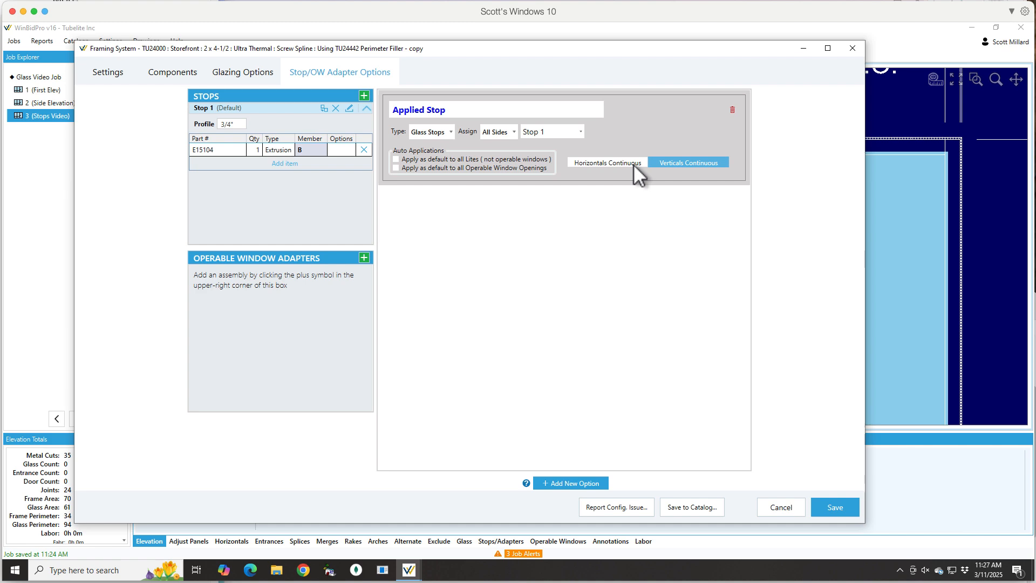
left_click(606, 163)
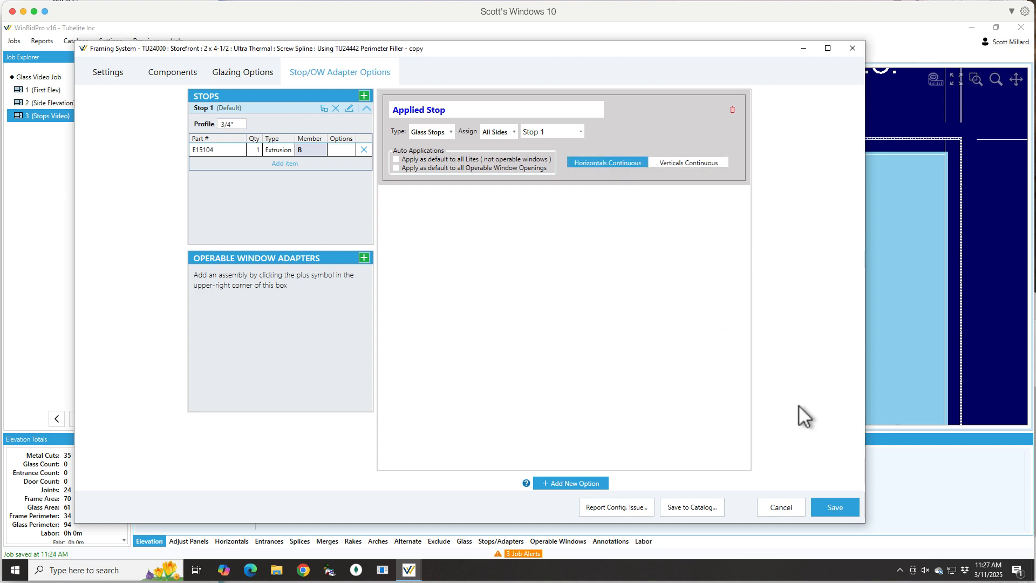
left_click(830, 510)
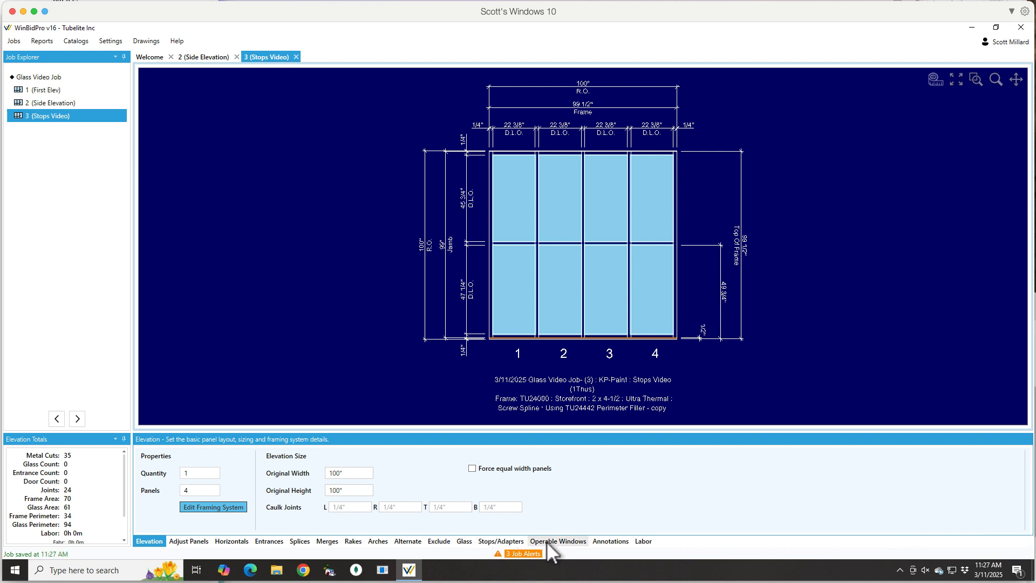
Step: Set the Applied Stop option to apply as default to all lites, then save the framing system and the job
left_click(487, 541)
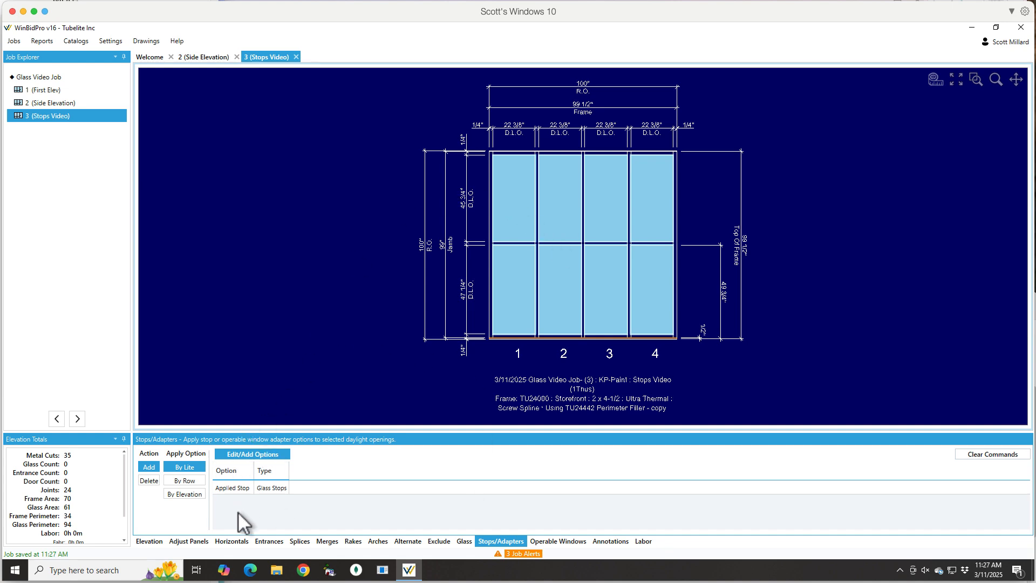
left_click(150, 541)
left_click(186, 509)
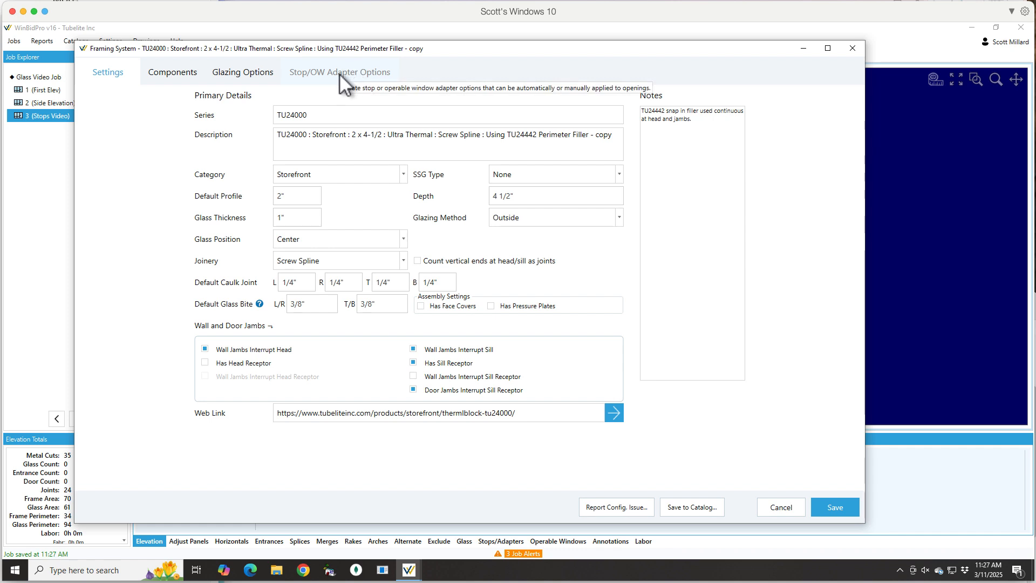
left_click(339, 72)
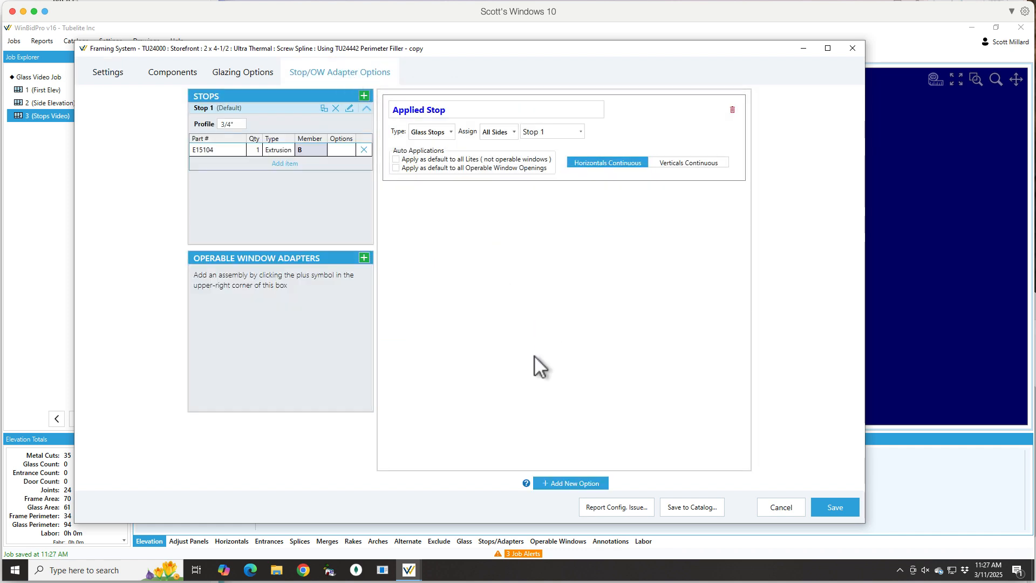
left_click(397, 160)
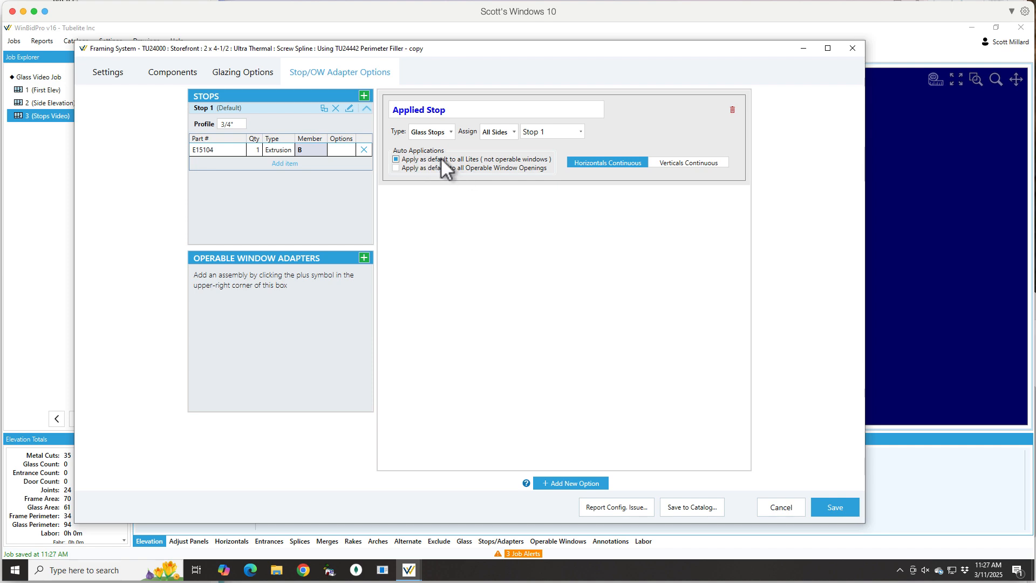
left_click(826, 508)
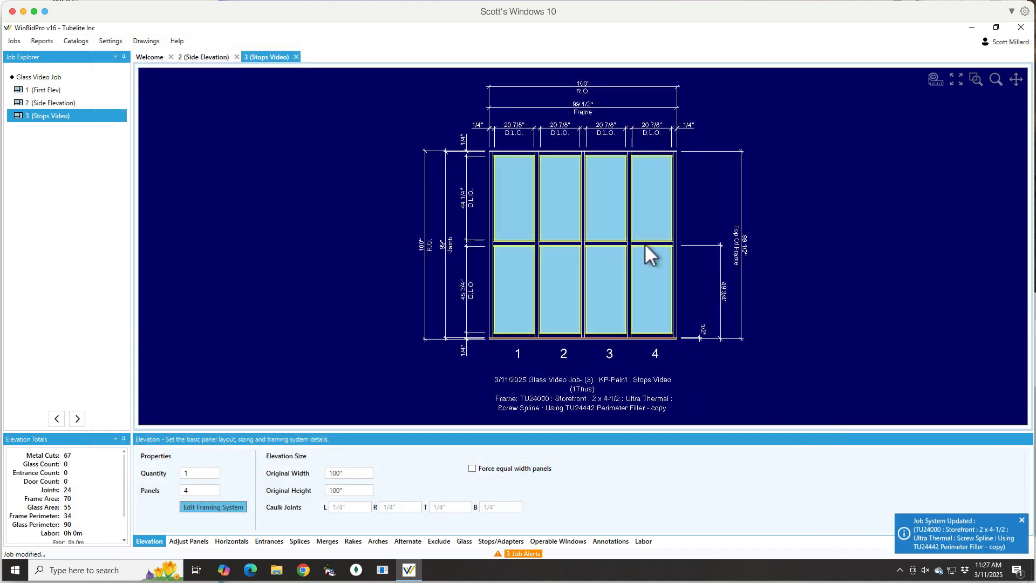
key("ctrl+s")
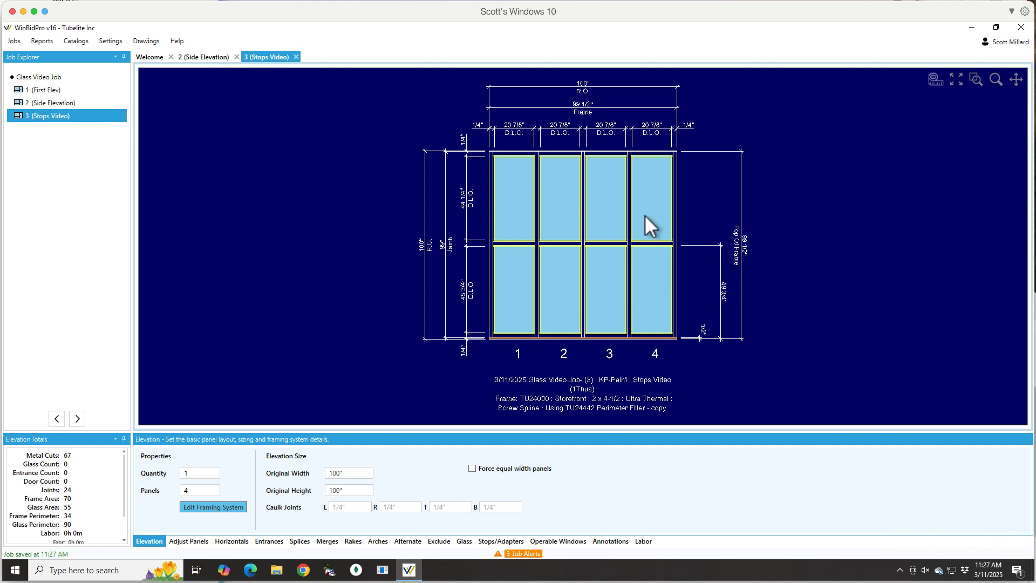
Step: Check the color assigned to the Stops layer in the layer settings, without changing it
scroll(644, 212, "up", 5)
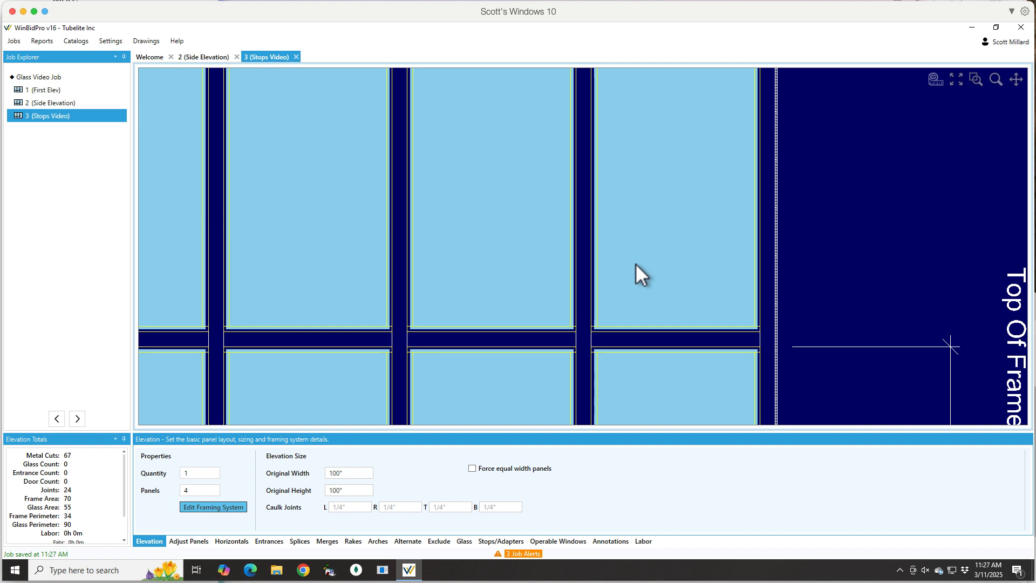
scroll(636, 263, "up", 3)
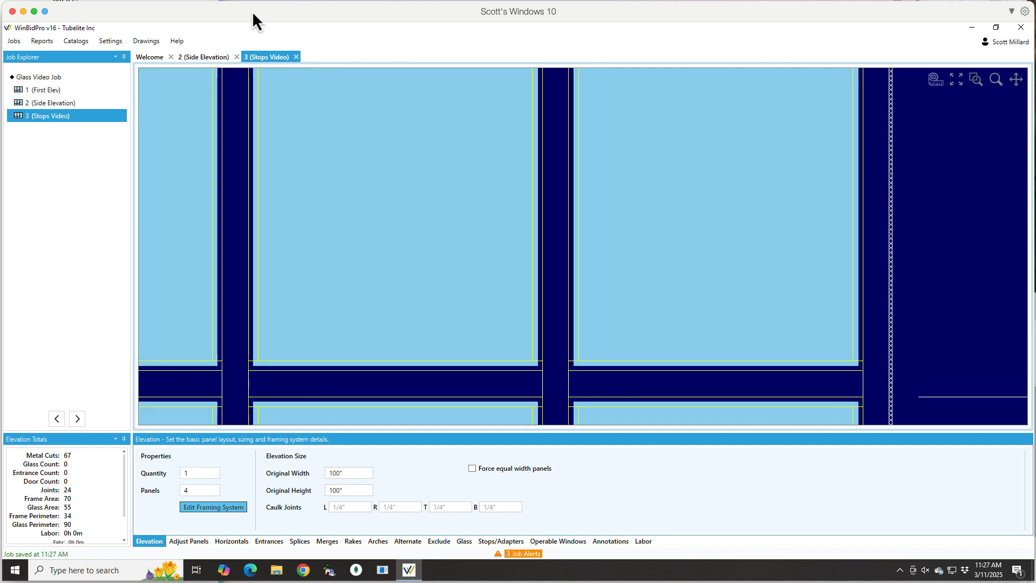
left_click(109, 41)
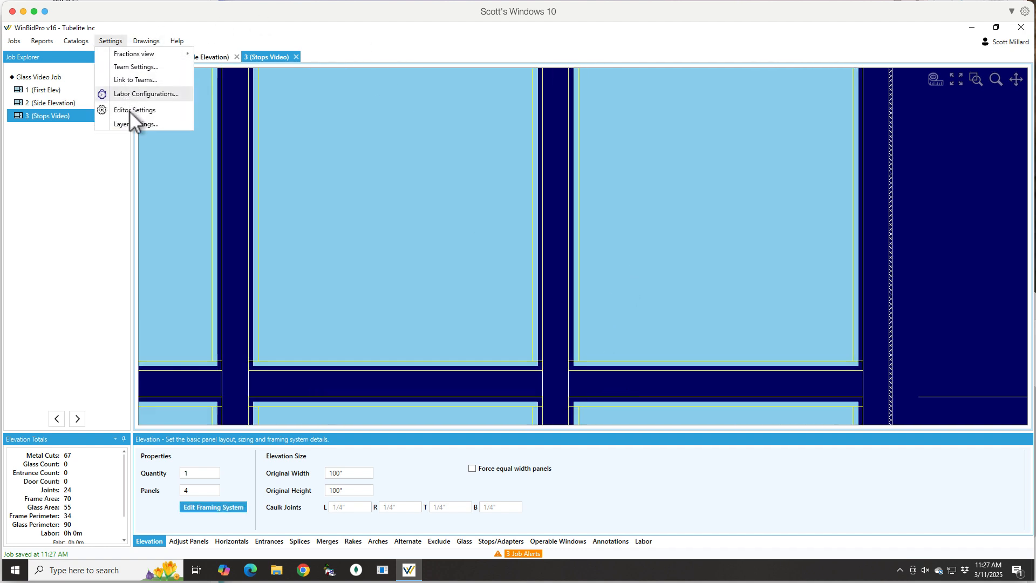
left_click(137, 124)
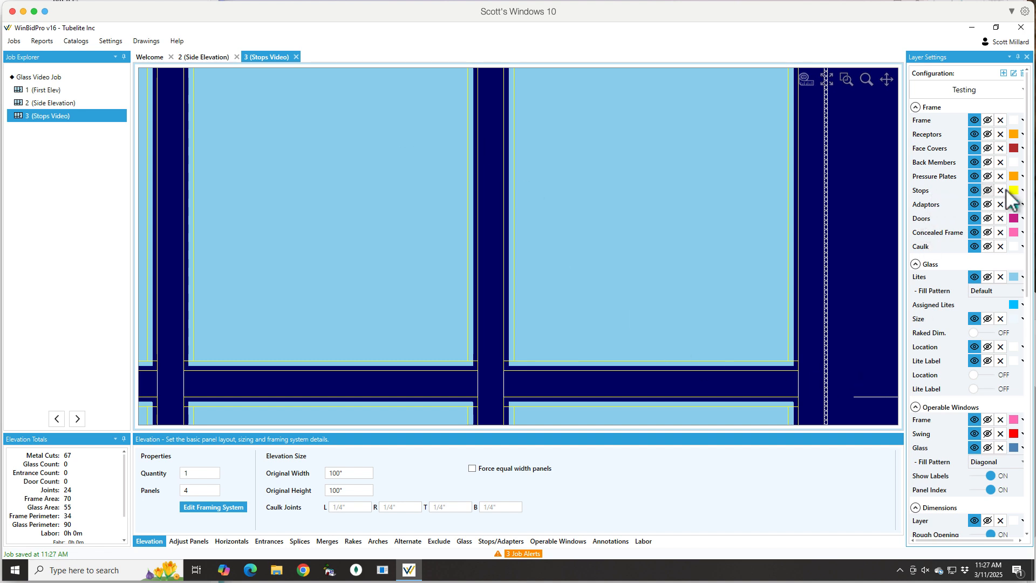
left_click(1020, 191)
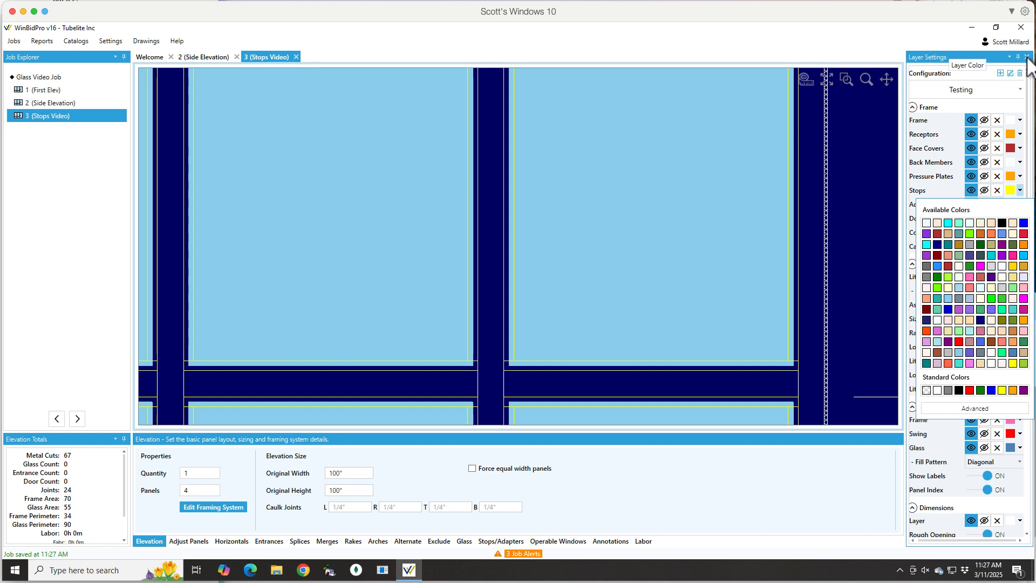
left_click(1027, 57)
left_click(1027, 57)
Step: Examine how the stop lines meet the mullions and the horizontal around the lites
scroll(515, 383, "up", 3)
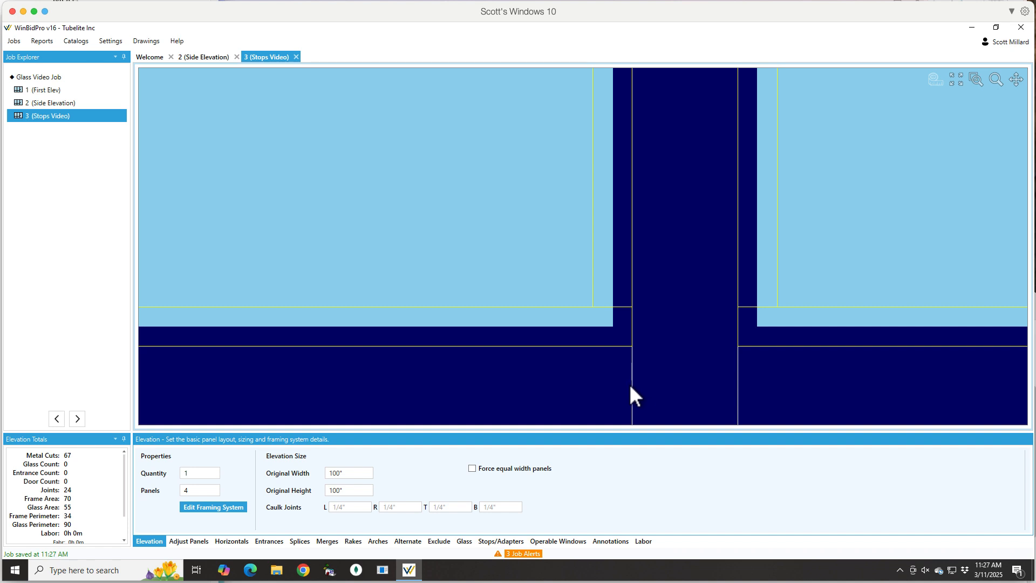
scroll(617, 352, "down", 2)
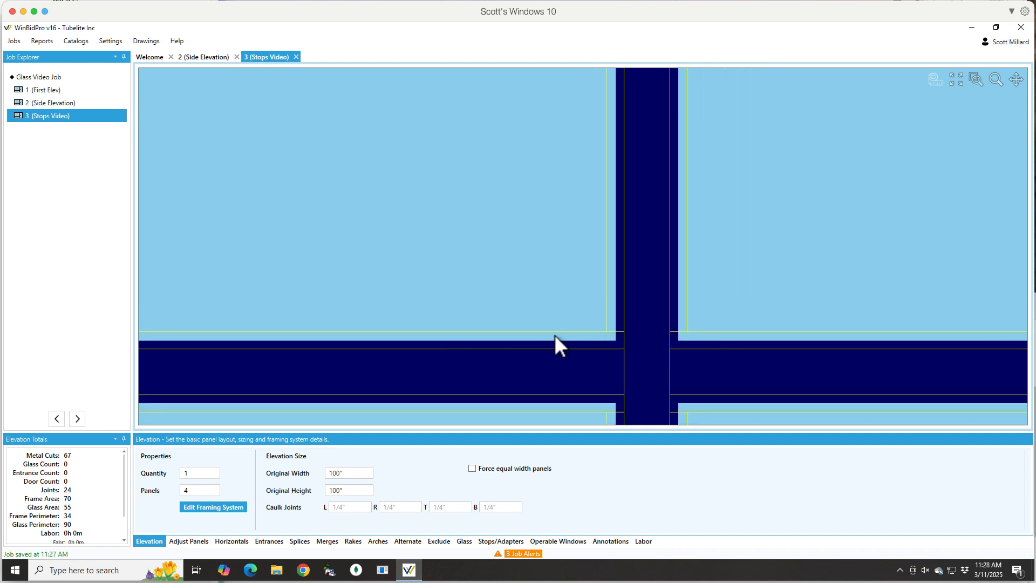
scroll(607, 339, "down", 1)
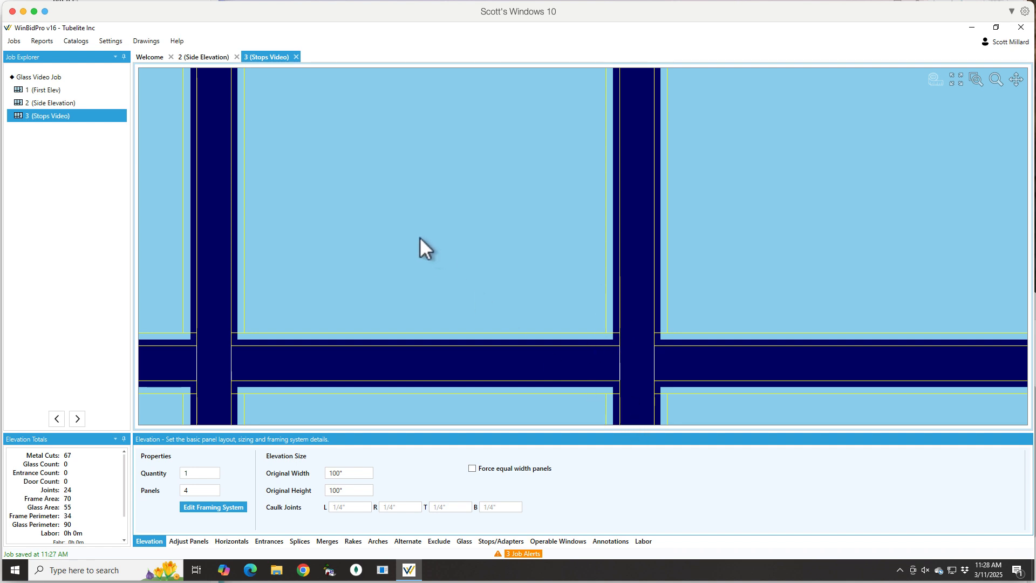
scroll(451, 212, "down", 5)
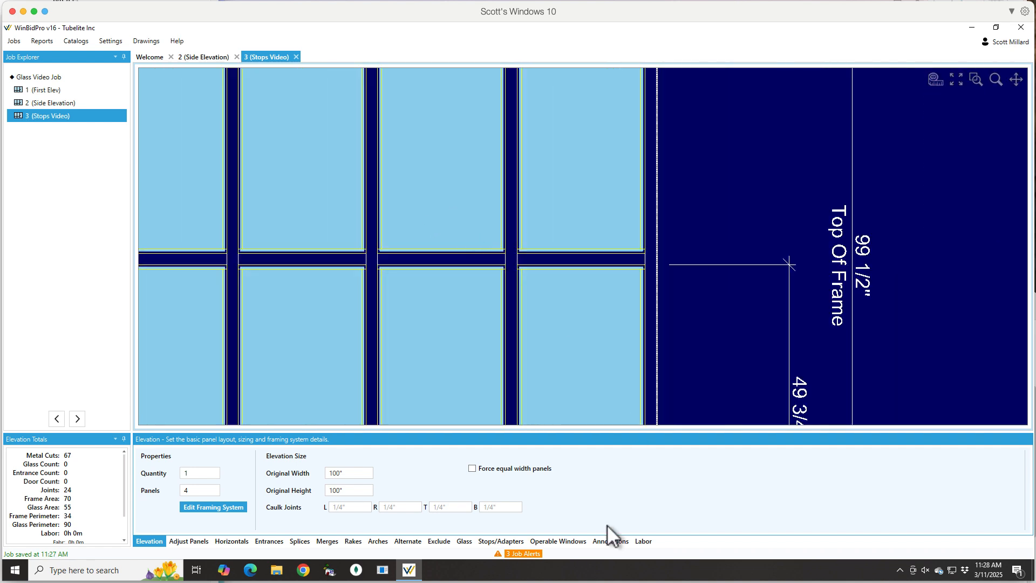
Step: Turn off applying the Applied Stop as default to all lites and save the framing system
left_click(199, 509)
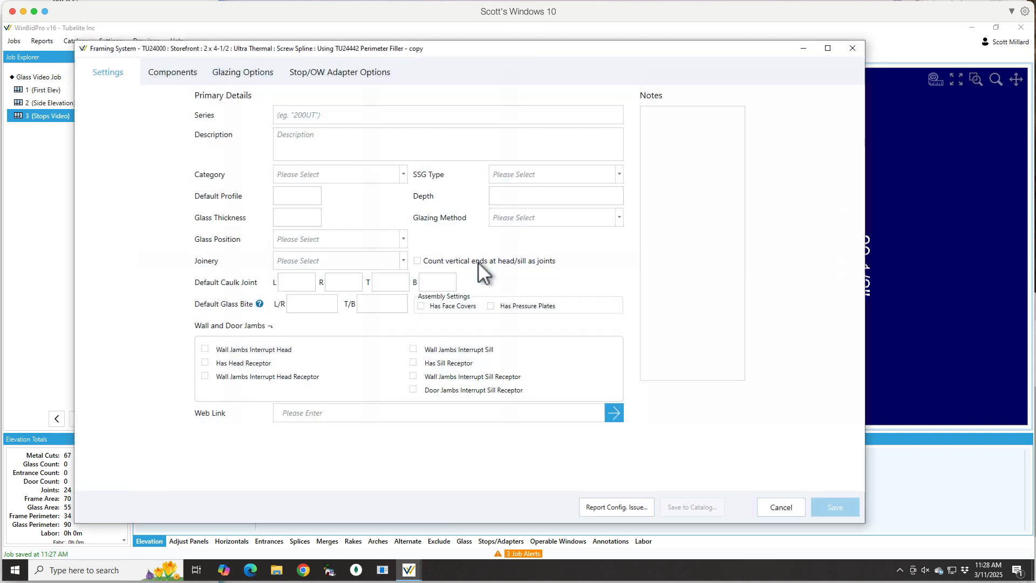
left_click(330, 74)
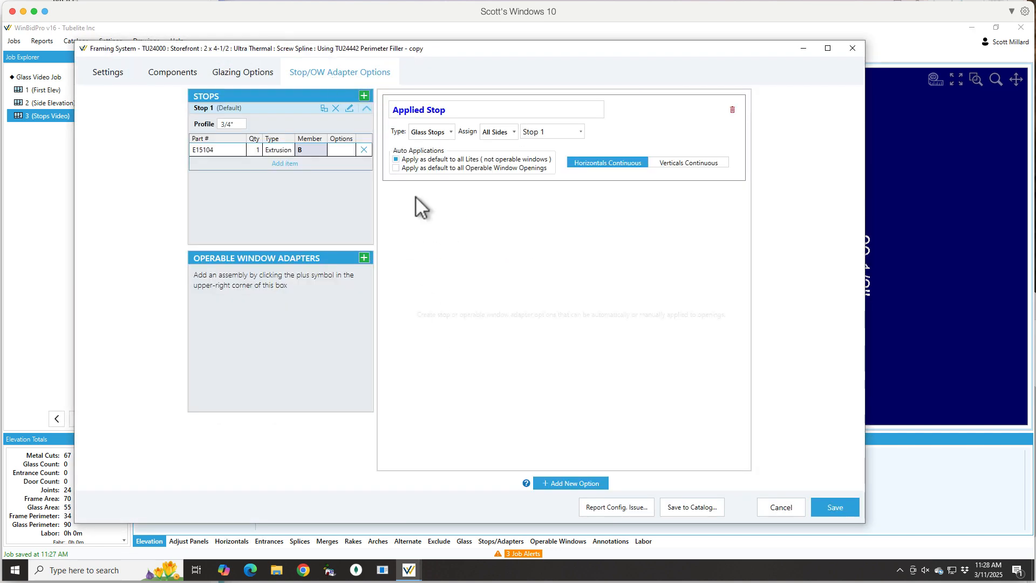
left_click(395, 159)
left_click(827, 508)
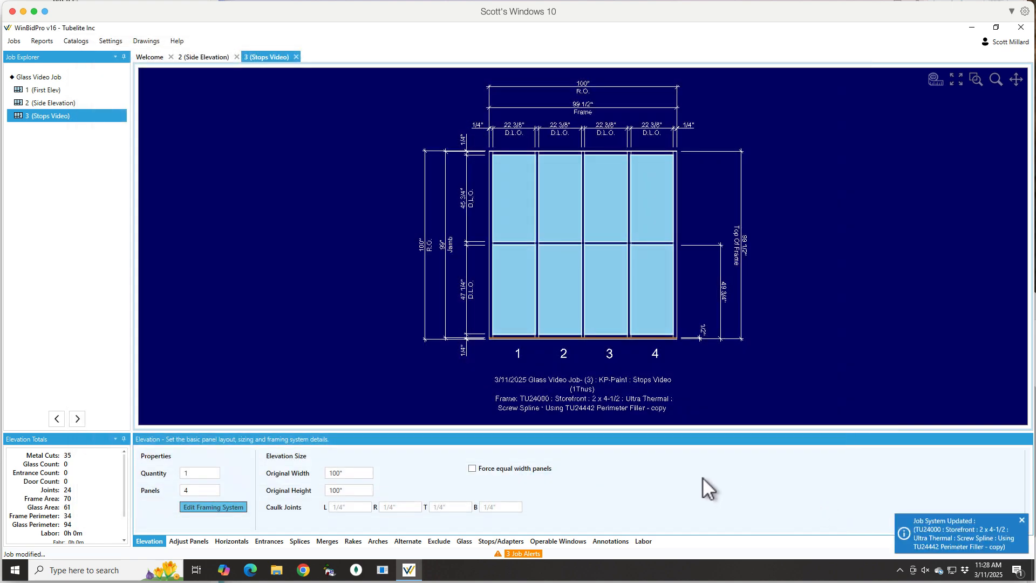
Step: Review the available stop options for the elevation and their definition in the framing system, then cancel without changes
left_click(493, 540)
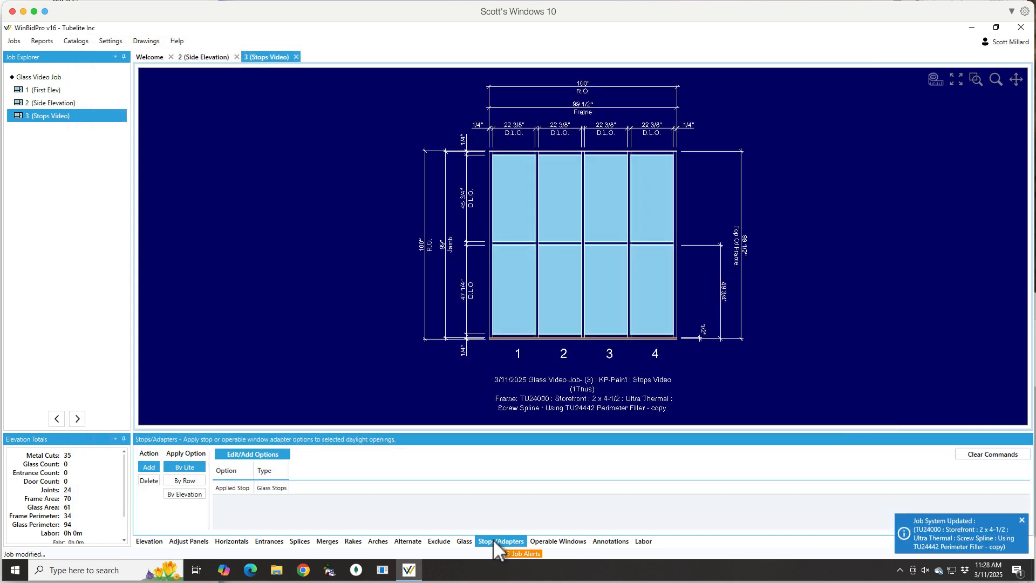
scroll(588, 212, "up", 3)
scroll(588, 212, "down", 3)
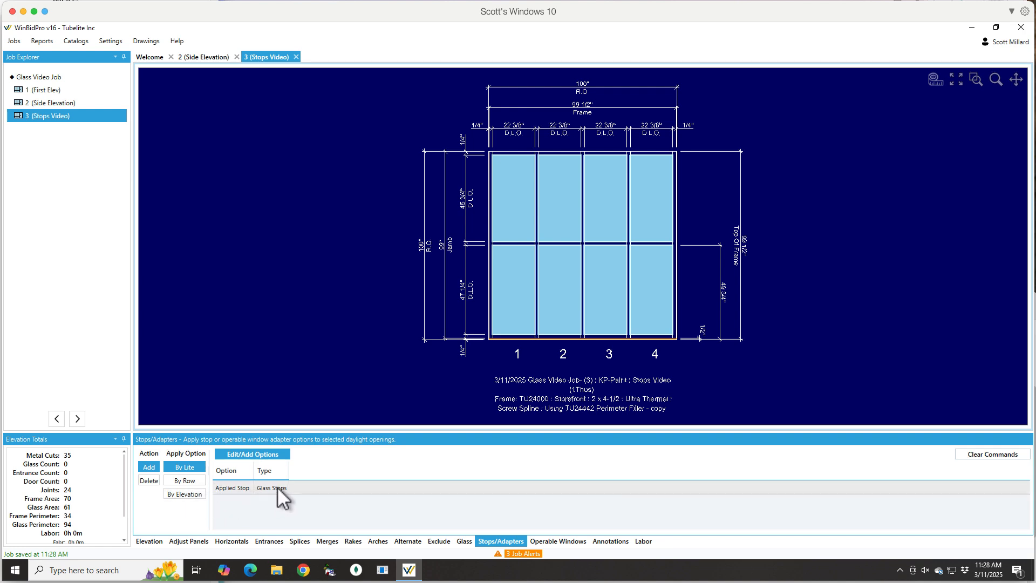
left_click(245, 454)
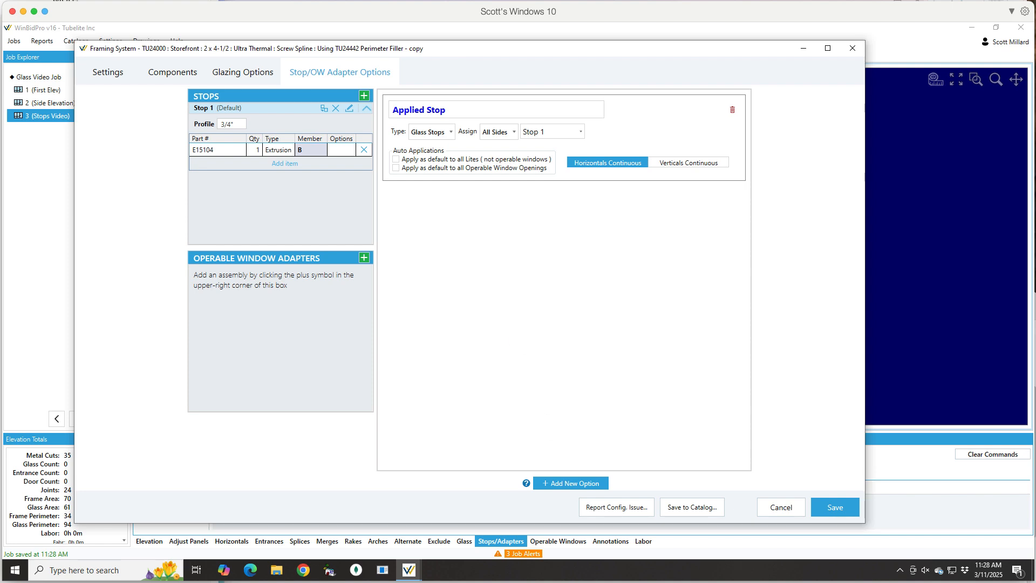
left_click(767, 509)
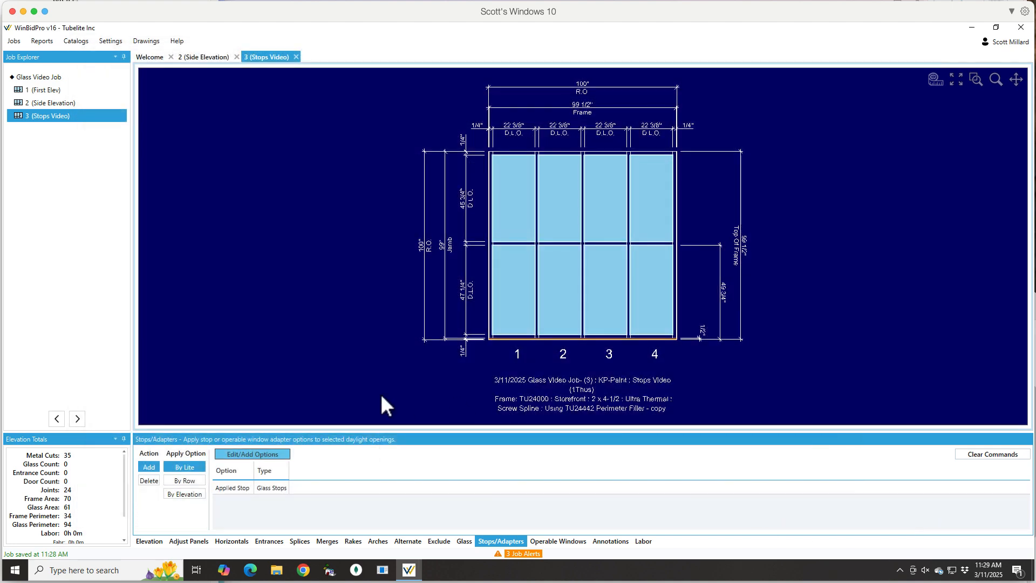
Step: Add the Applied Stop option by row to the upper row of lites
left_click(281, 486)
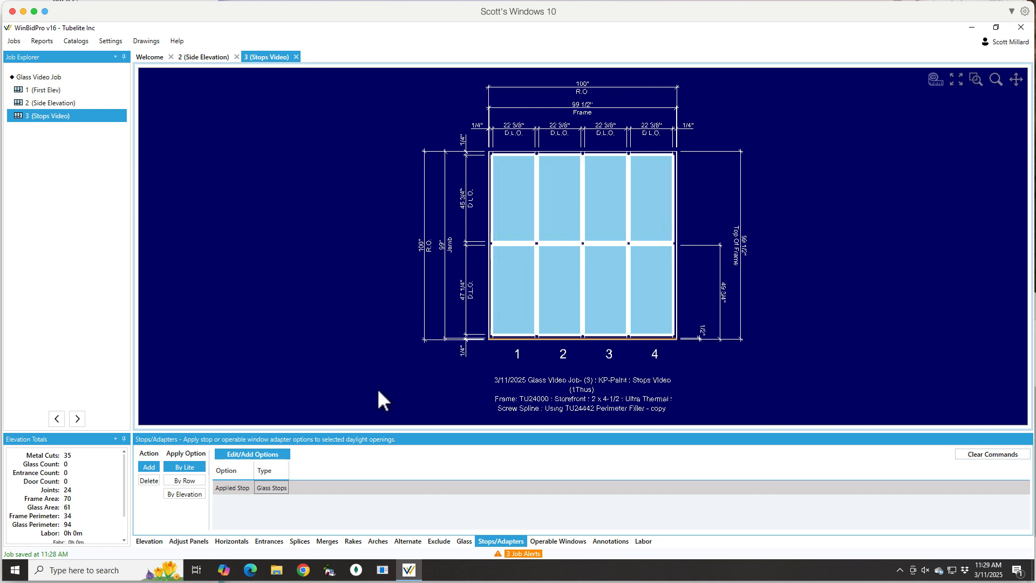
left_click(189, 478)
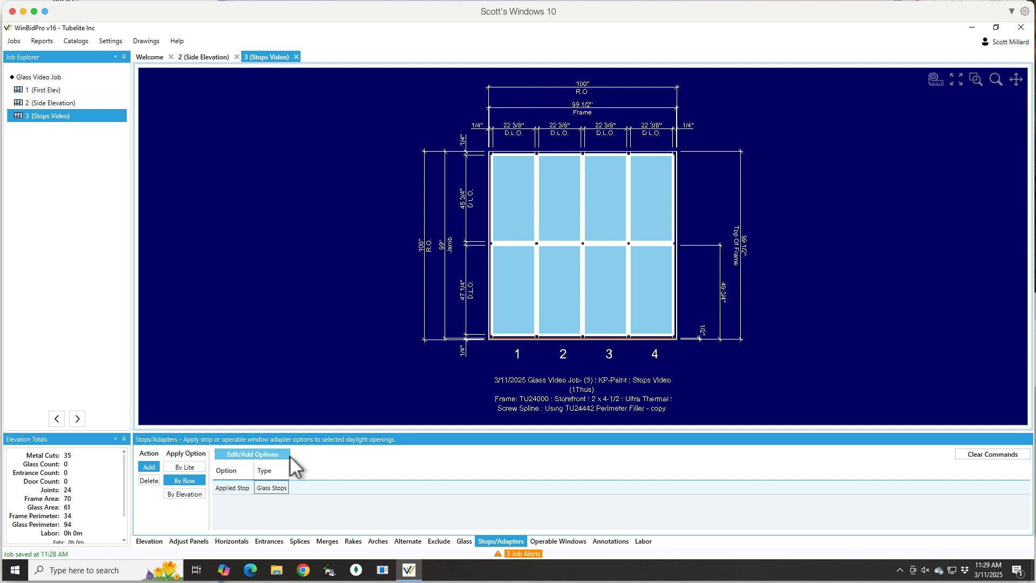
left_click(222, 491)
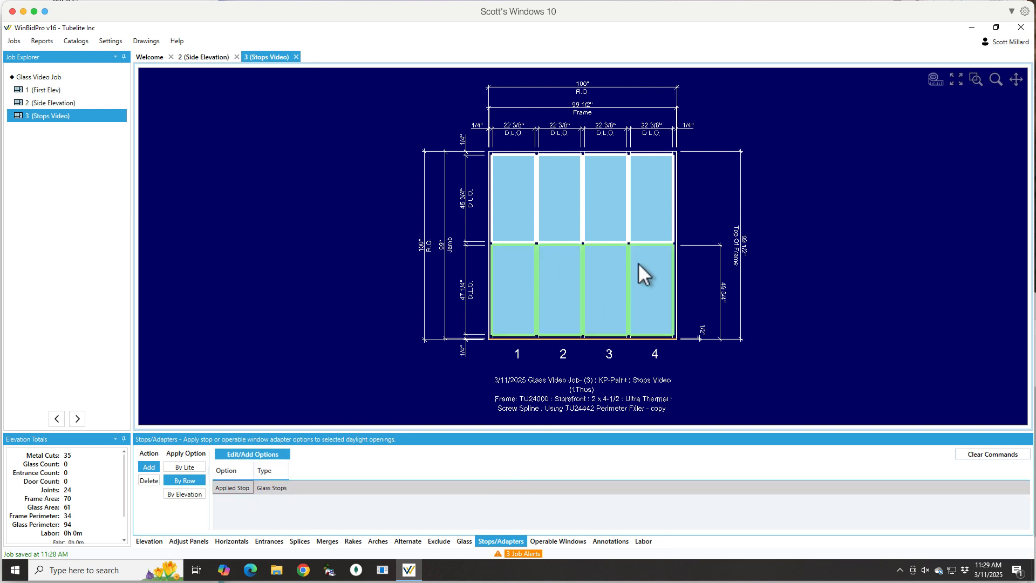
left_click(522, 197)
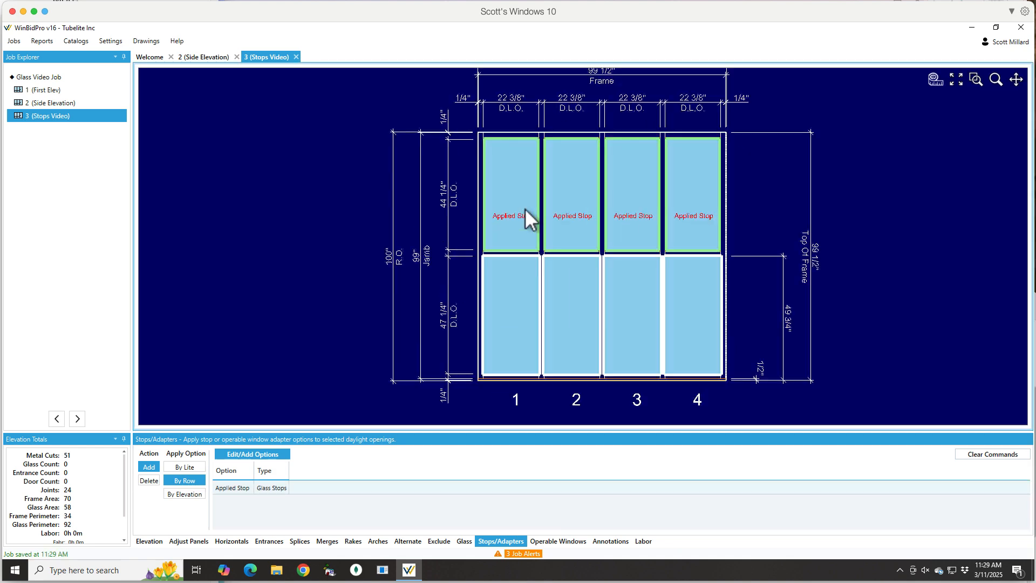
Step: Examine the applied stops on the upper row of lites in both the stops view and the elevation view
scroll(525, 214, "up", 5)
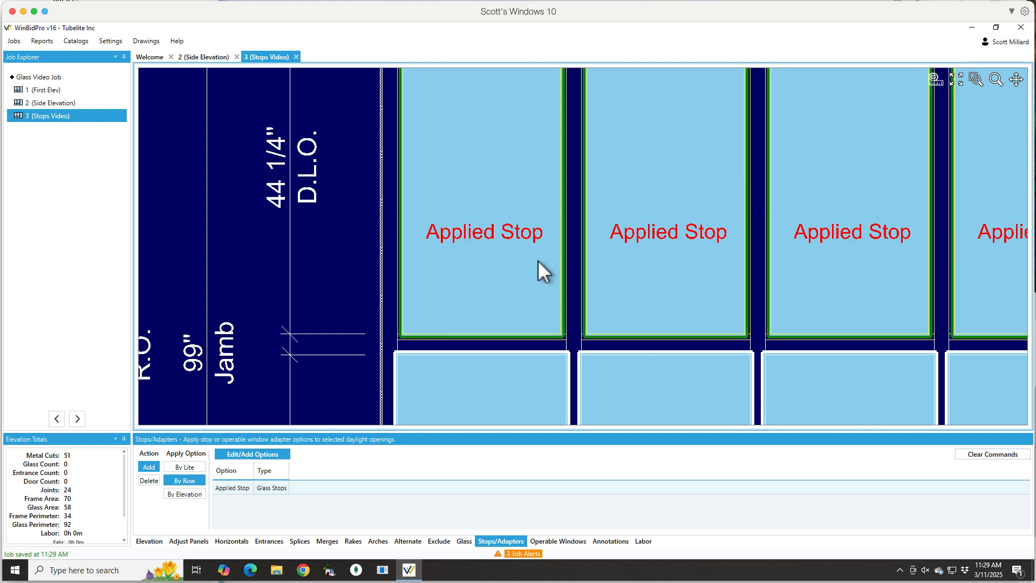
scroll(526, 262, "down", 3)
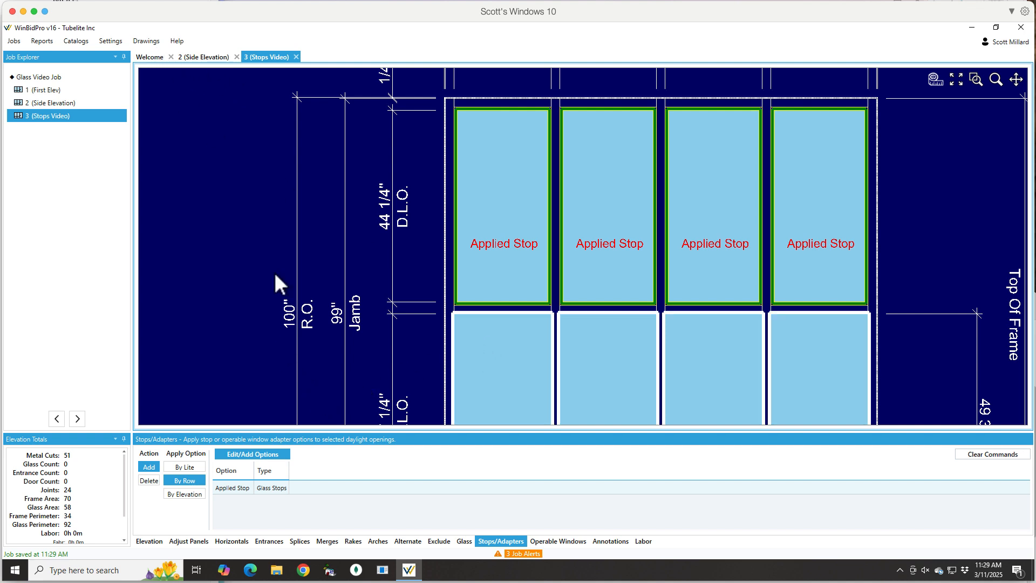
scroll(520, 296, "down", 2)
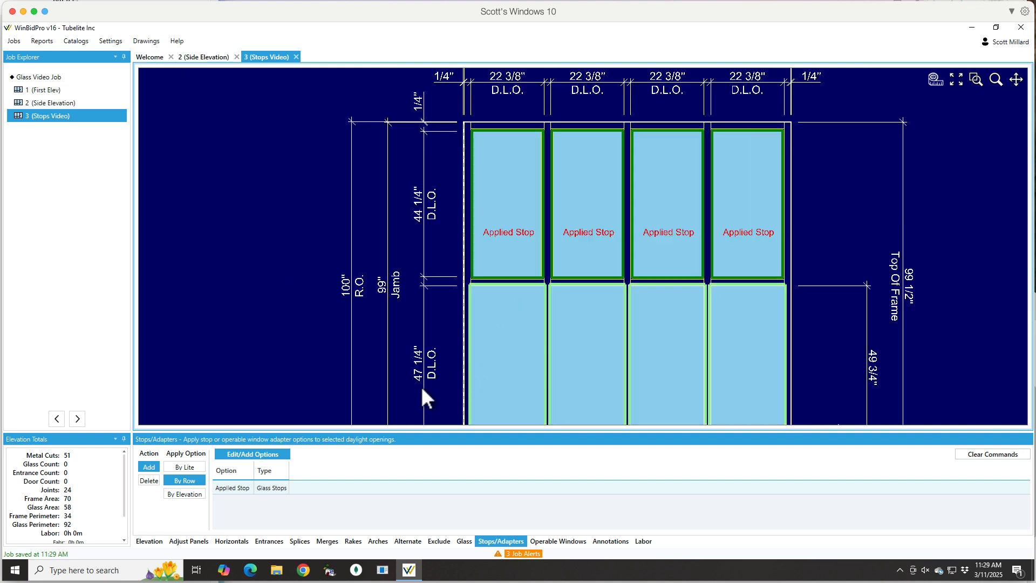
left_click(150, 541)
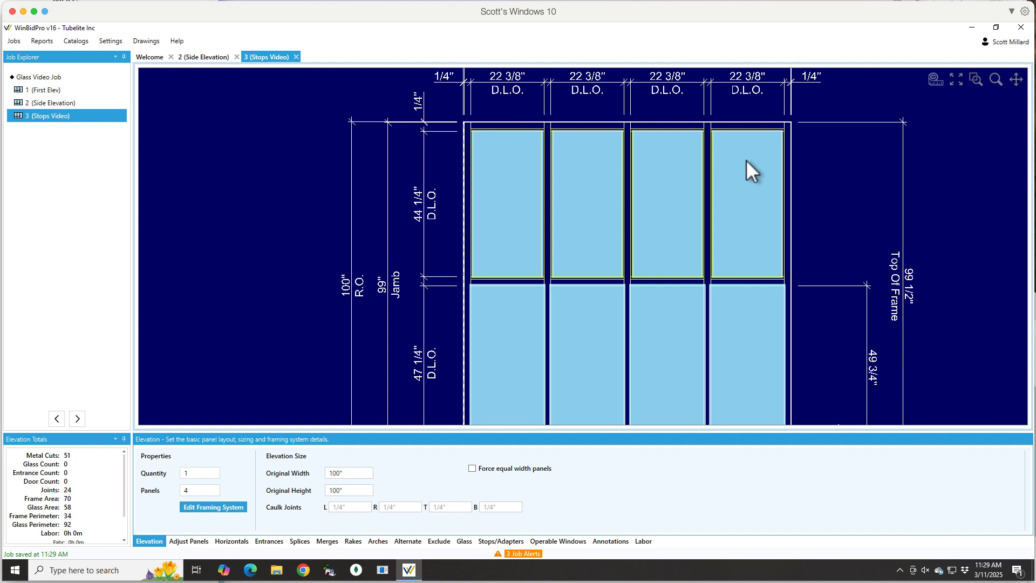
scroll(745, 154, "up", 3)
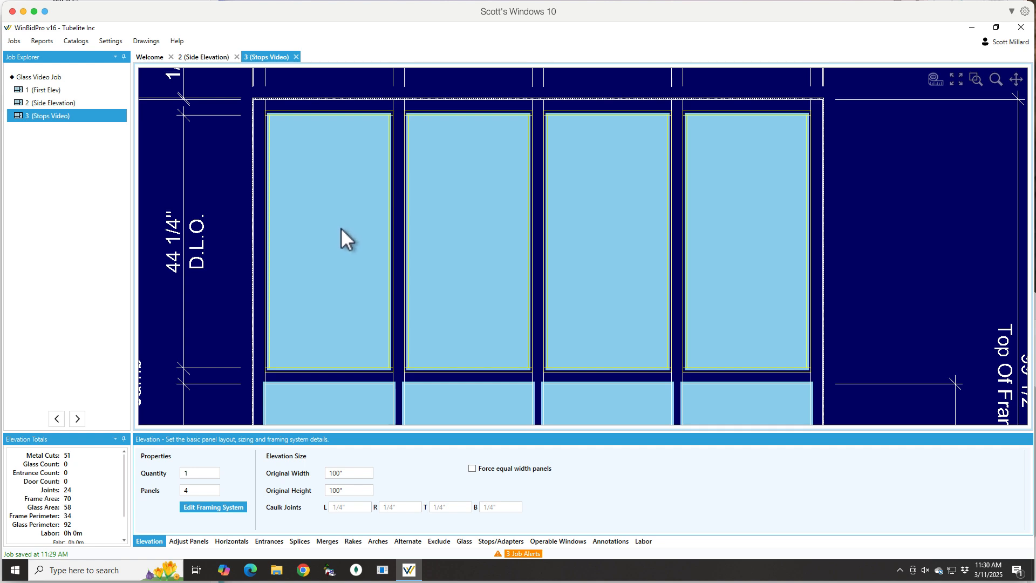
scroll(337, 284, "down", 2)
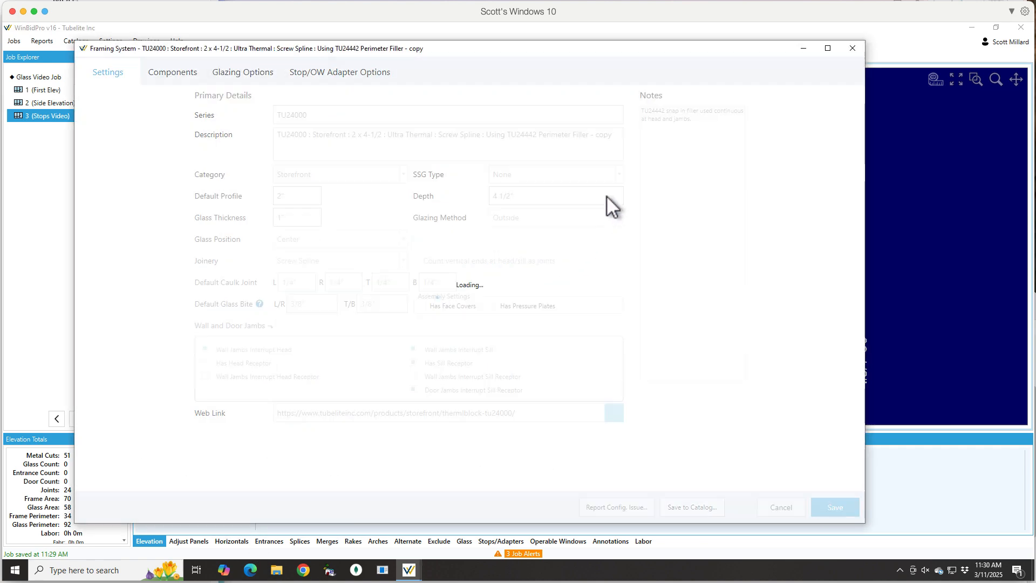
Step: Add a second glass stop option in the framing system, assigned by Horizontal And Verticals
left_click(331, 74)
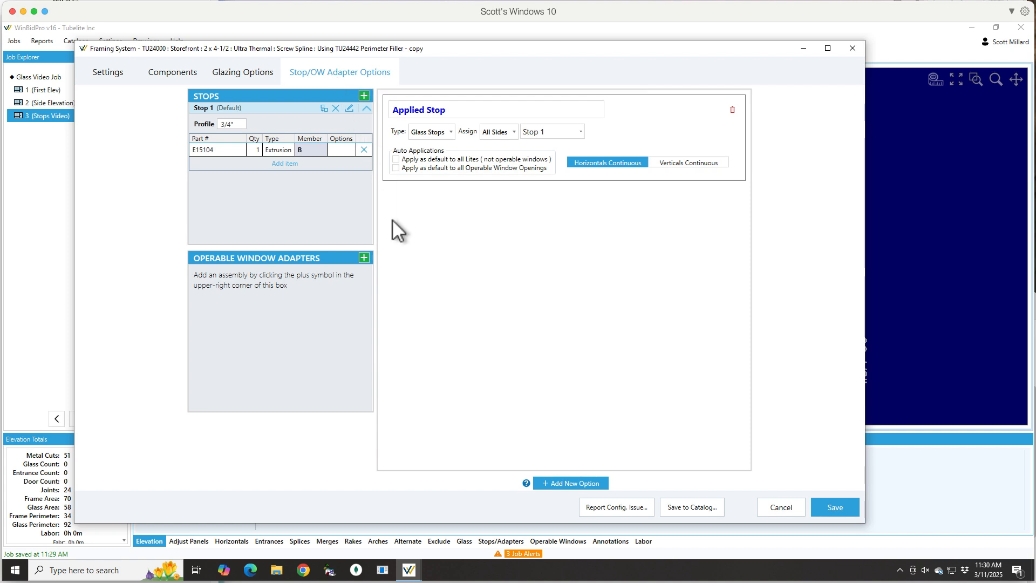
left_click(573, 484)
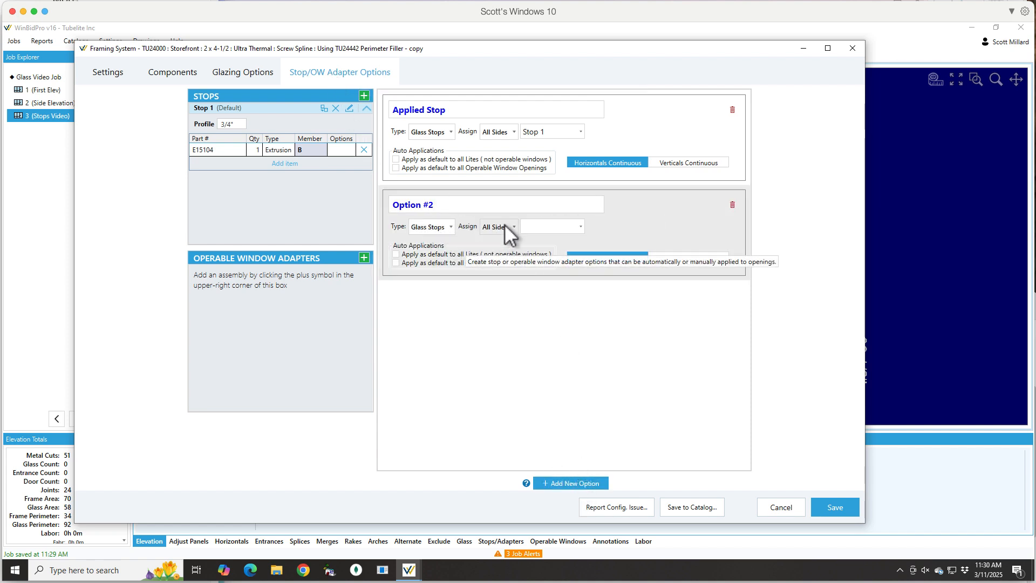
left_click(507, 225)
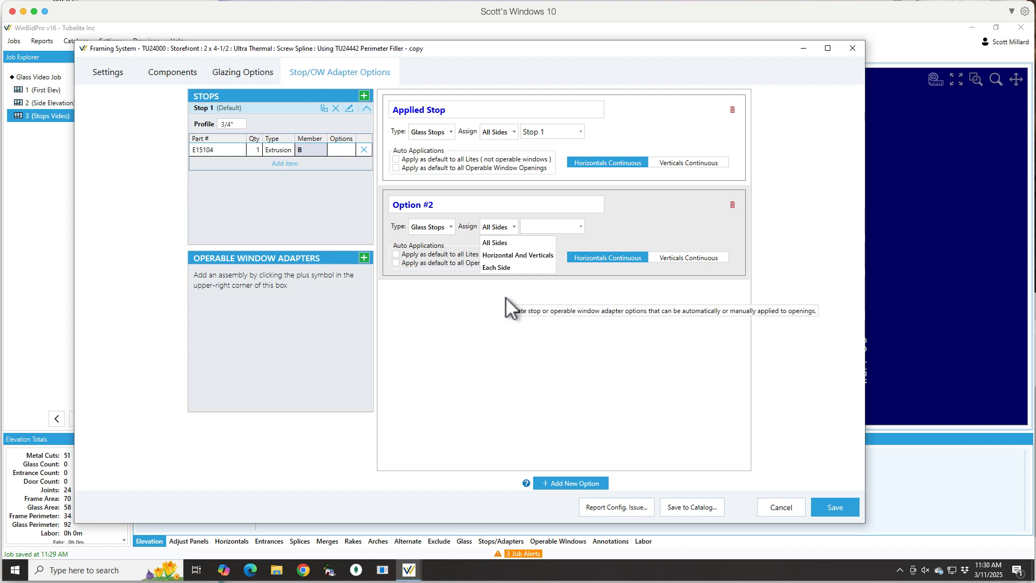
left_click(506, 255)
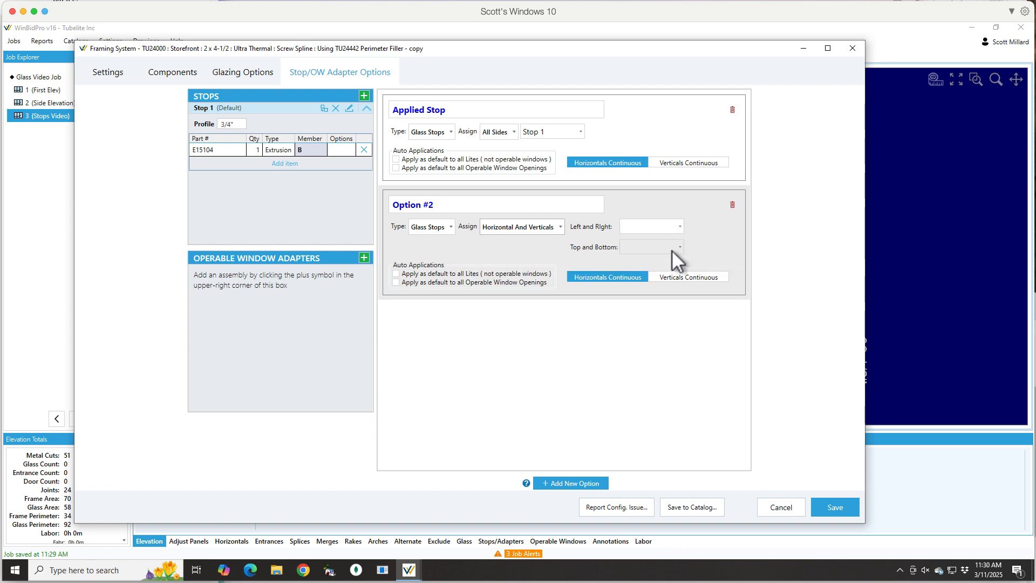
Step: Create a new stop assembly with a 1" profile for the left and right sides of Option #2
left_click(679, 226)
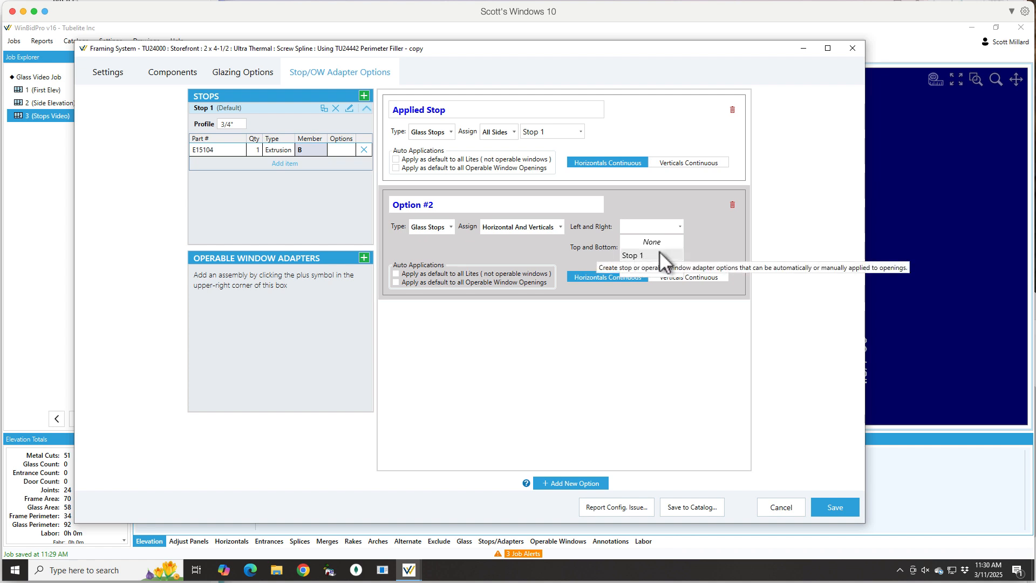
left_click(650, 268)
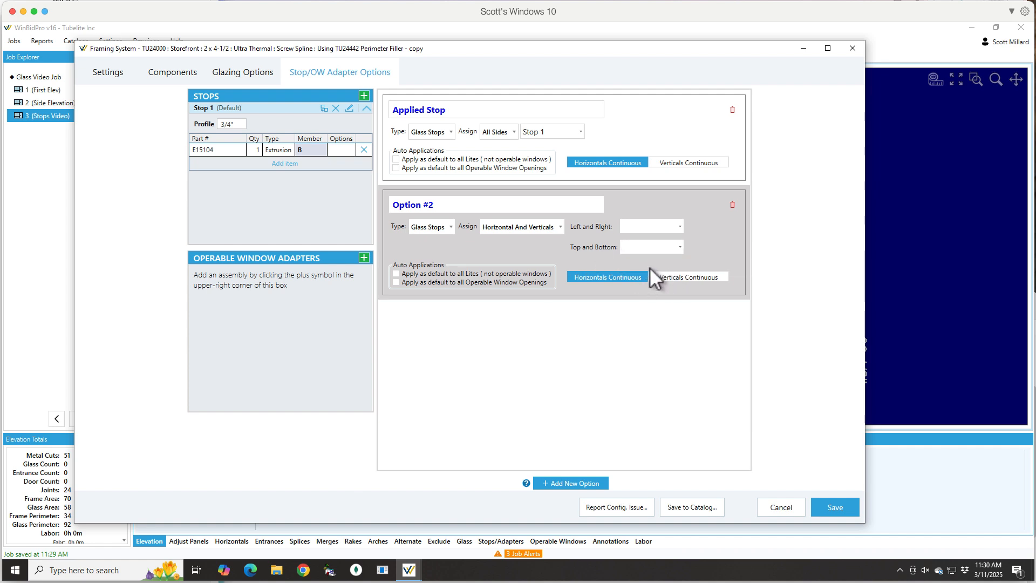
left_click(150, 140)
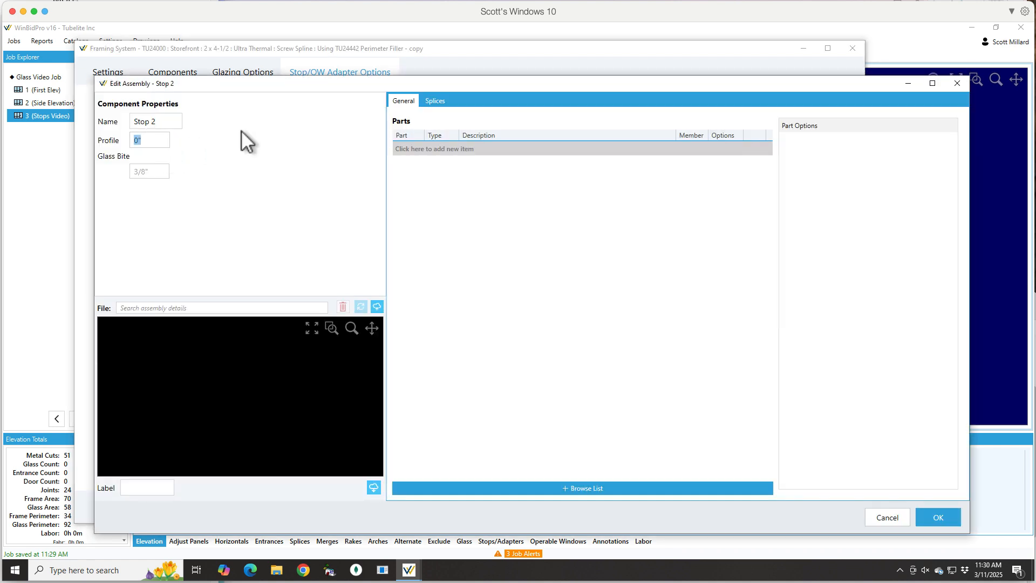
type("1")
key("Tab")
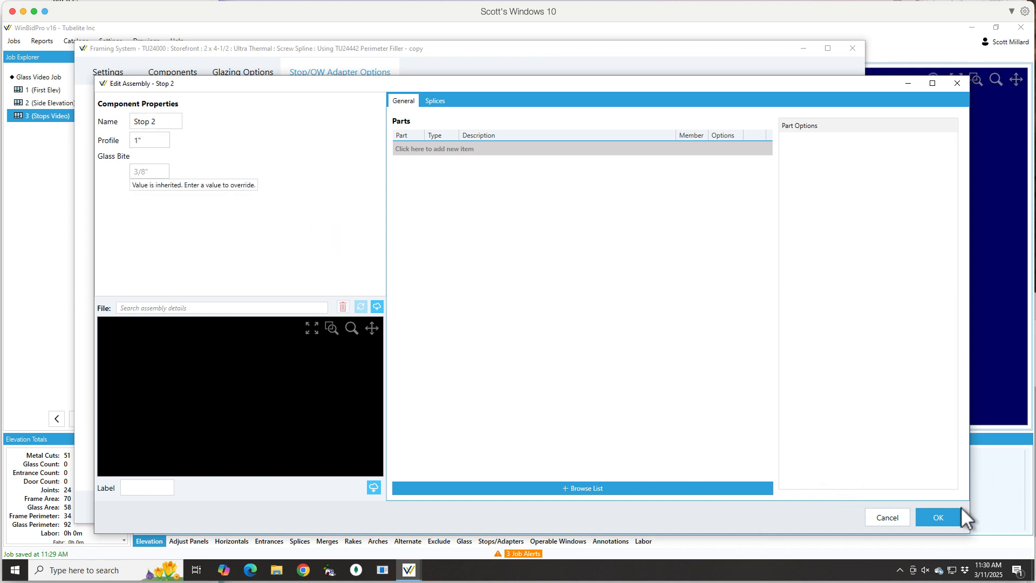
left_click(939, 516)
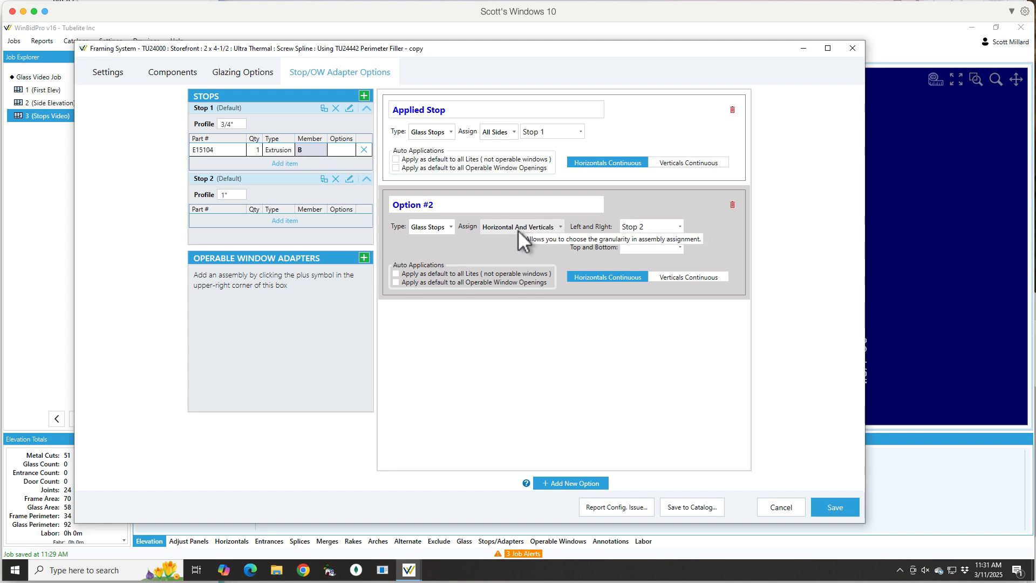
Step: Set Option #2 to Verticals Continuous and save the framing system
left_click(704, 278)
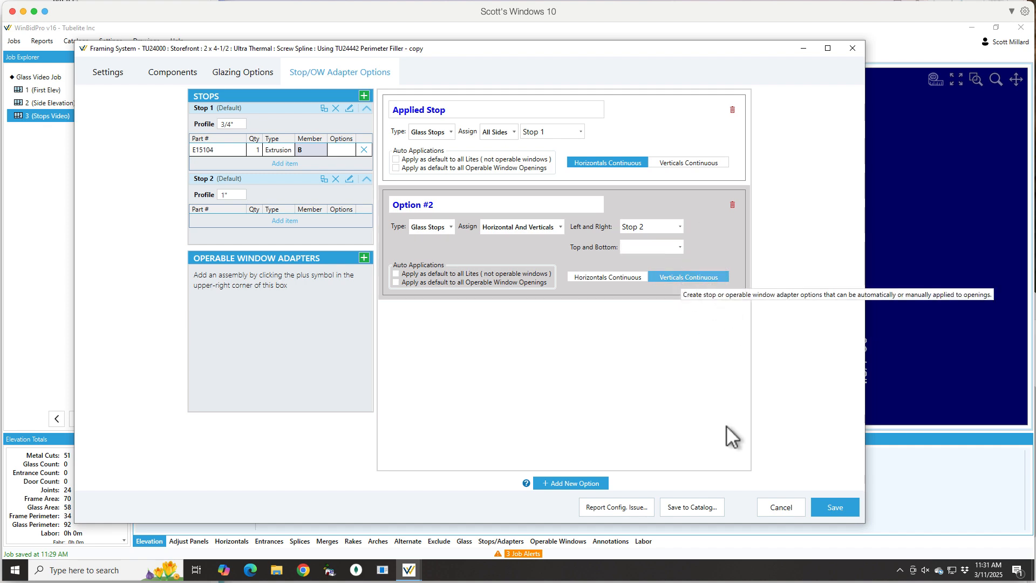
left_click(837, 508)
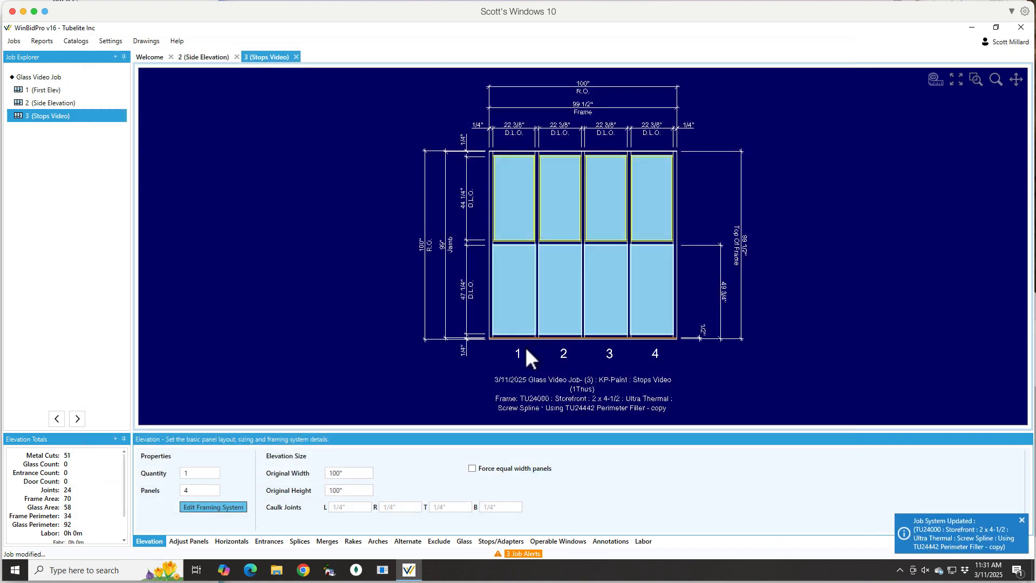
Step: Add Option #2 by lite to the lower lites of panels 1 and 4, and save the job
left_click(500, 540)
left_click(225, 504)
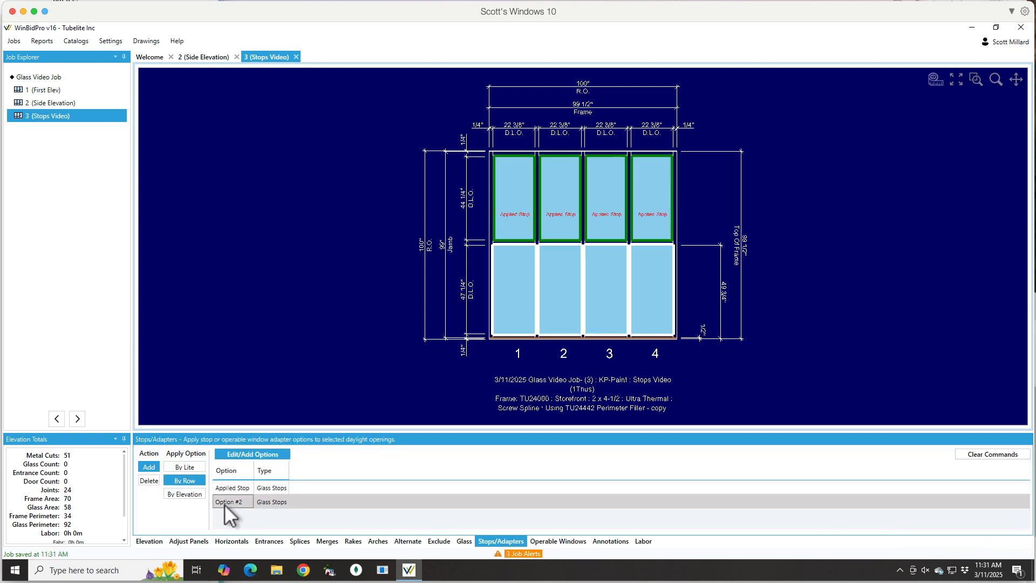
left_click(184, 468)
left_click(519, 287)
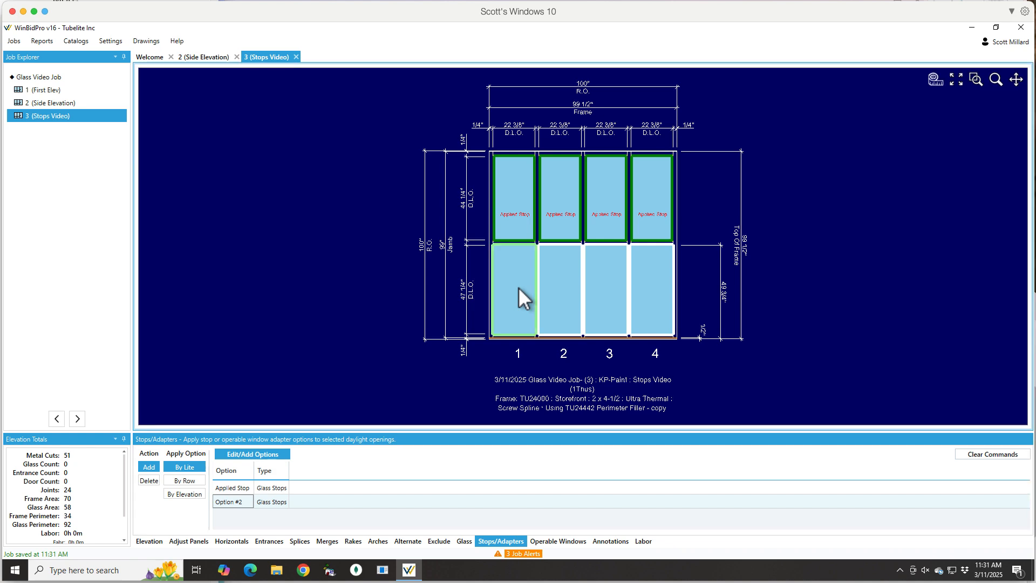
left_click(654, 290)
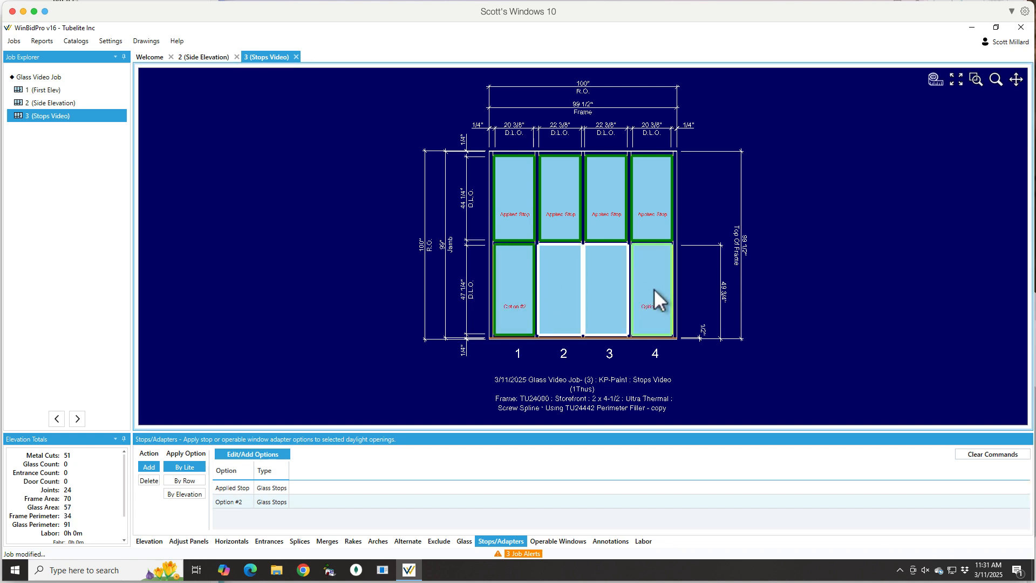
scroll(650, 324, "up", 5)
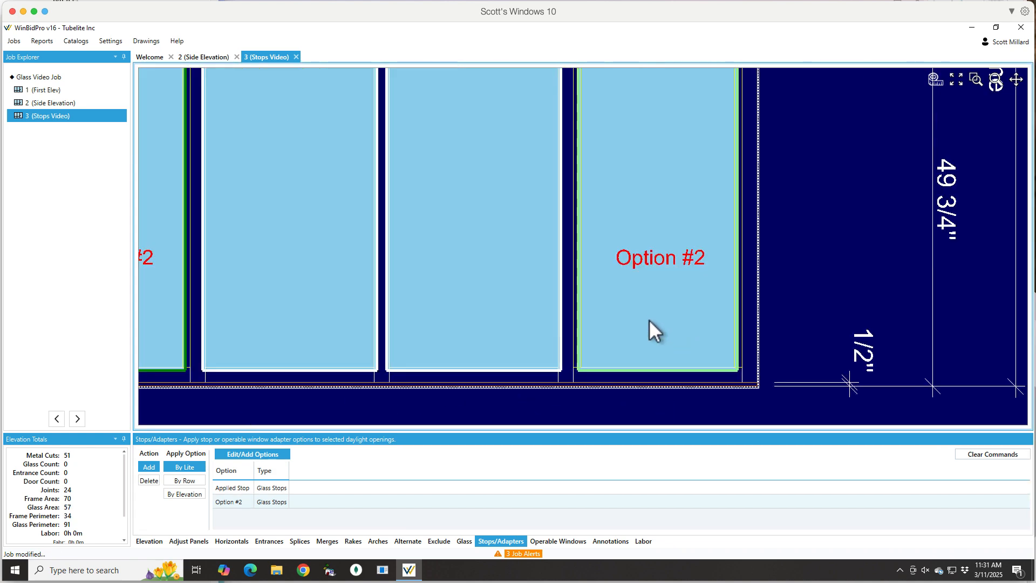
scroll(661, 275, "down", 3)
key("ctrl+s")
scroll(663, 304, "down", 1)
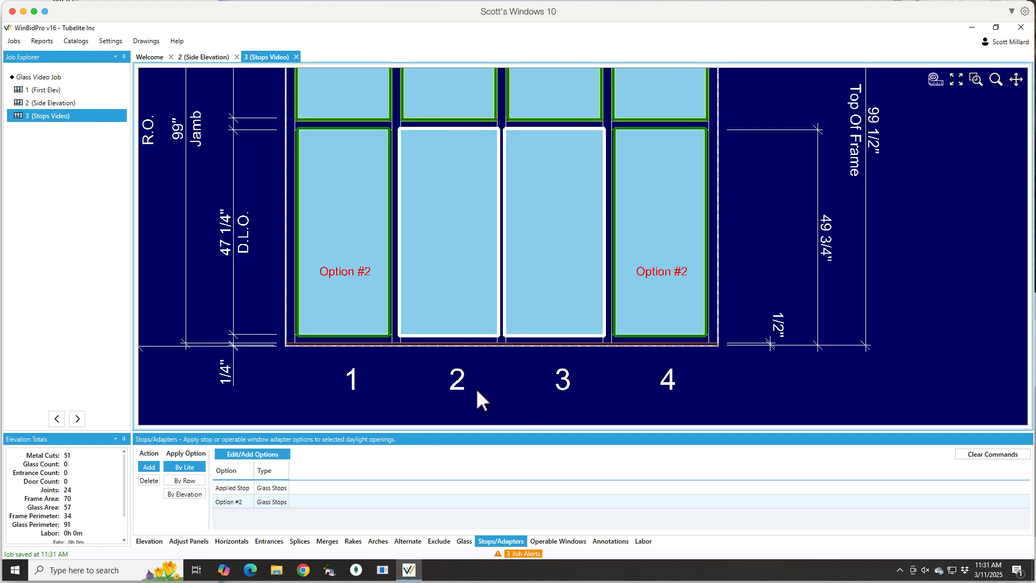
Step: Examine in the elevation view the side stops on the lower lites of panels 1 and 4 against the adjoining lites
left_click(149, 541)
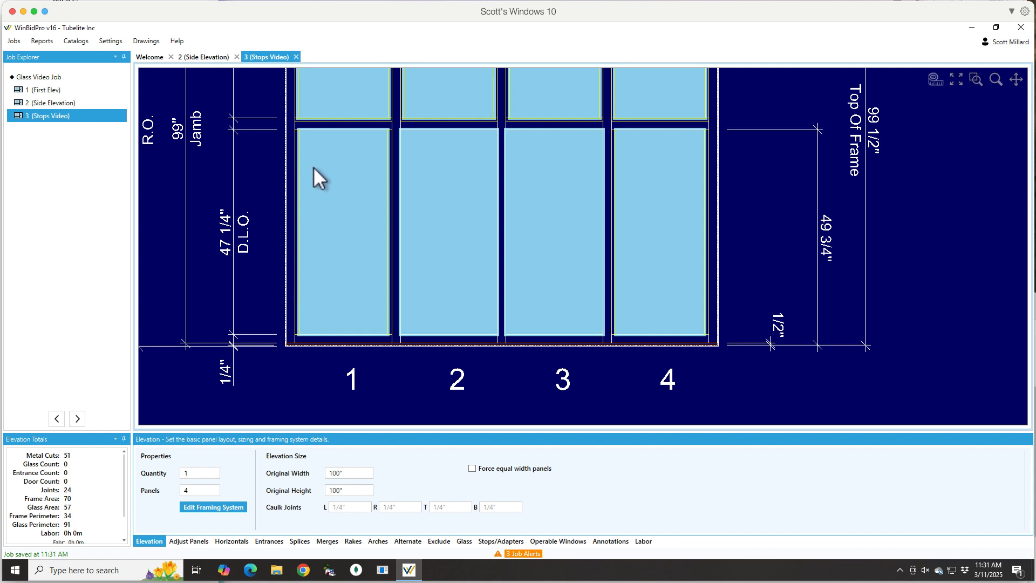
scroll(312, 135, "up", 8)
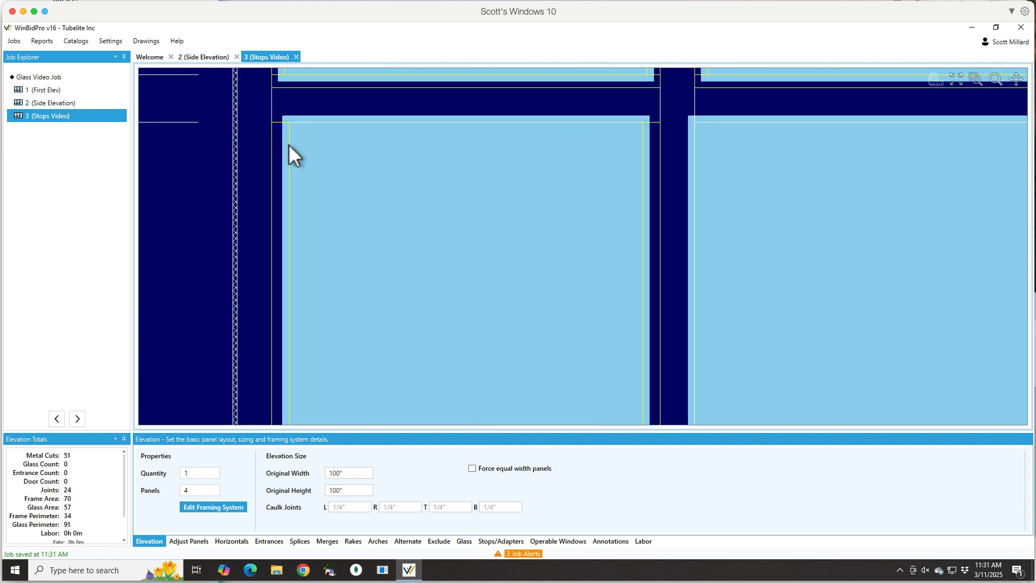
scroll(287, 144, "up", 1)
scroll(287, 144, "down", 3)
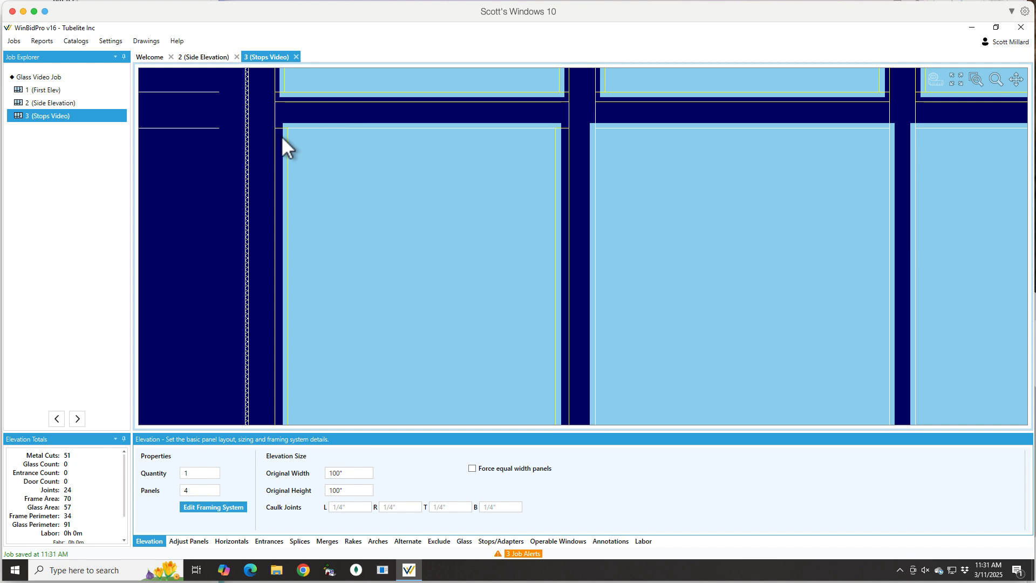
scroll(281, 136, "down", 3)
scroll(280, 136, "down", 2)
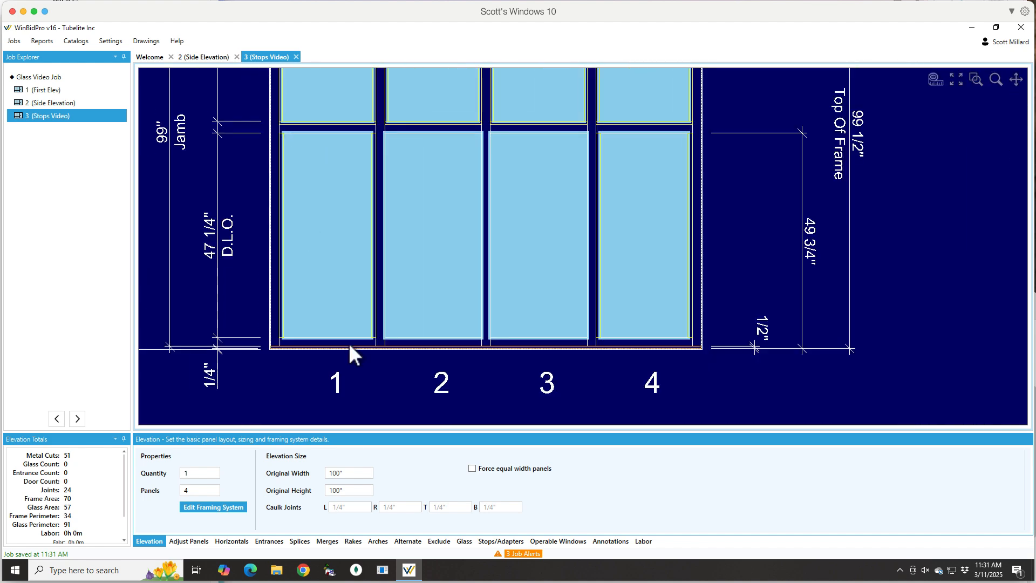
scroll(276, 315, "up", 3)
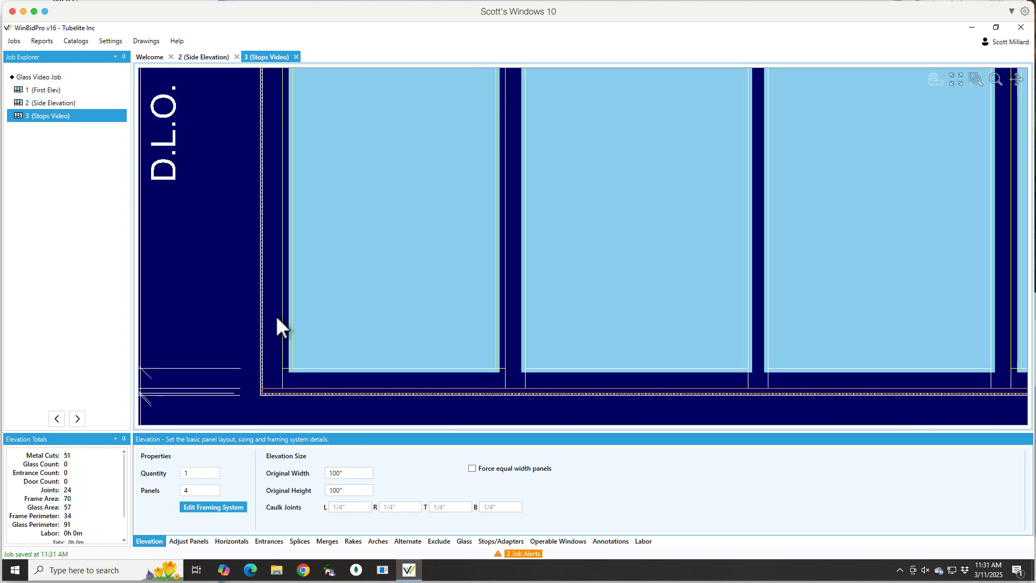
scroll(284, 316, "up", 1)
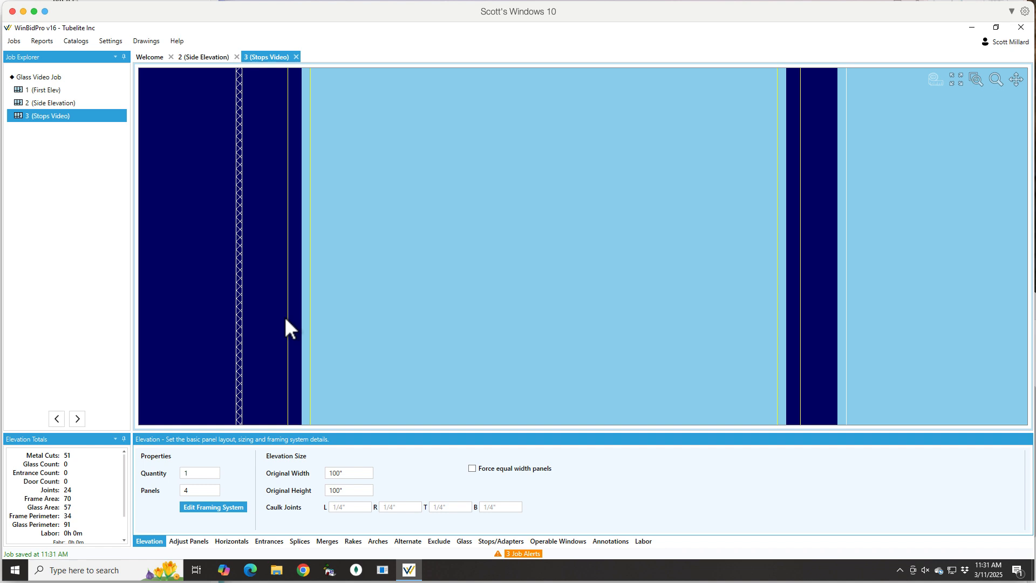
scroll(285, 326, "down", 3)
scroll(286, 324, "down", 2)
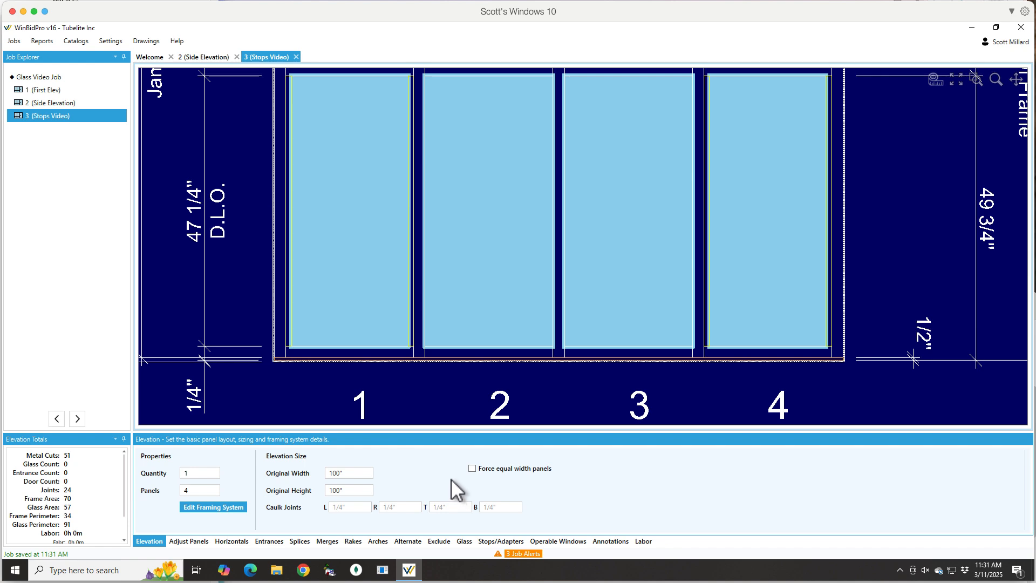
Step: Examine the D.L.O. dimensions above the upper row and its stops in both the elevation and stops views
scroll(643, 350, "down", 3)
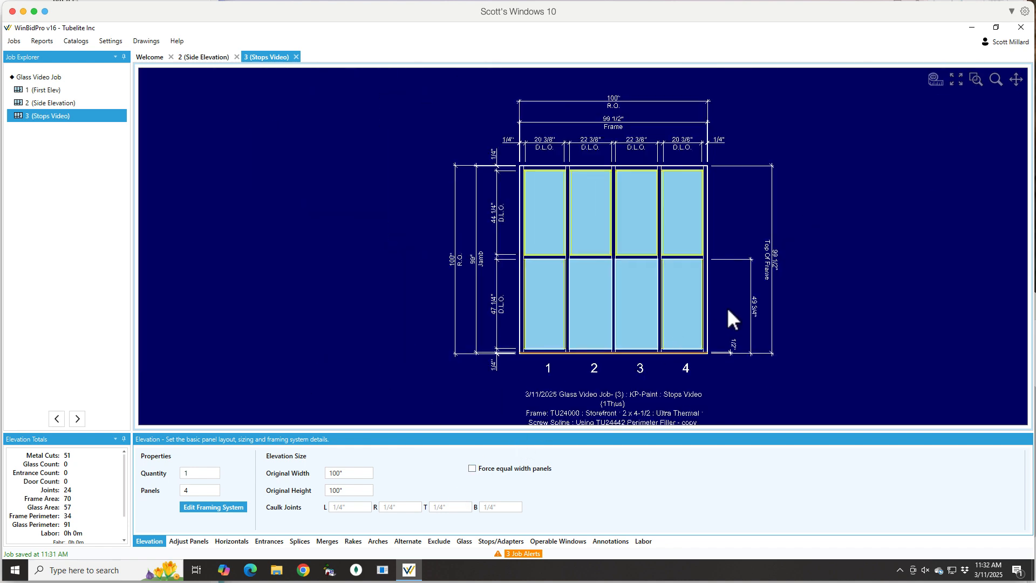
scroll(758, 154, "up", 2)
scroll(663, 190, "up", 2)
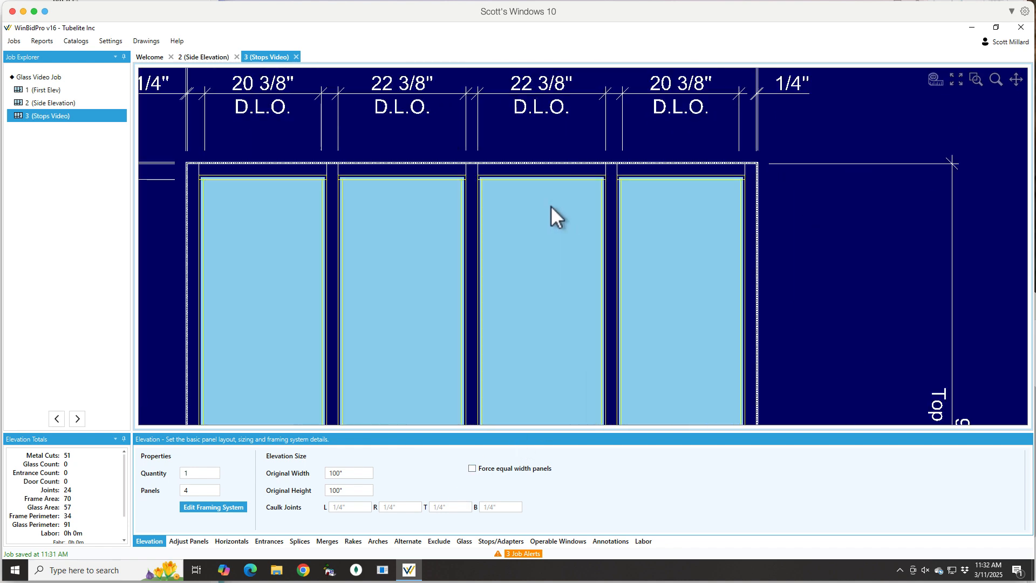
scroll(651, 219, "up", 1)
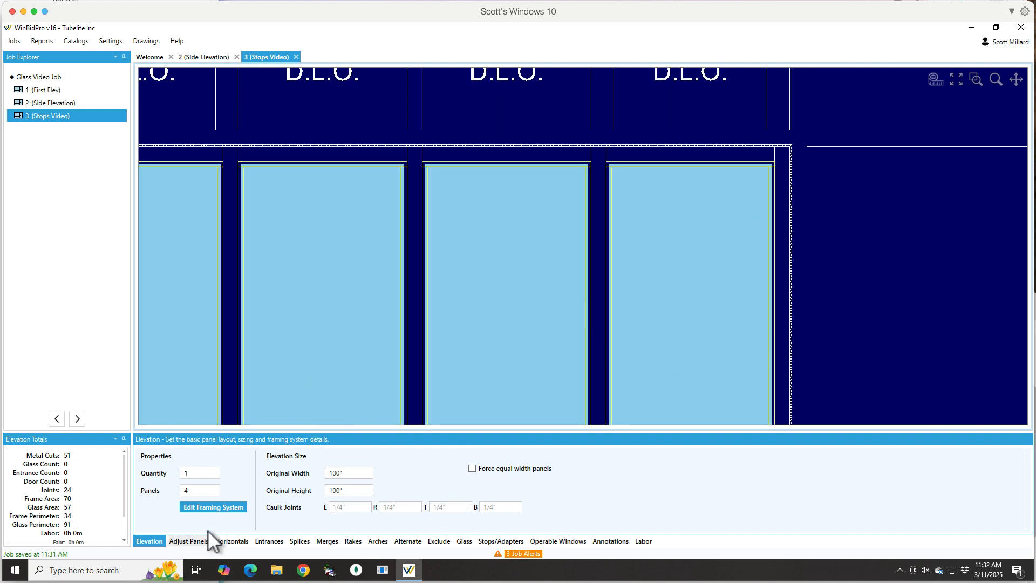
left_click(504, 541)
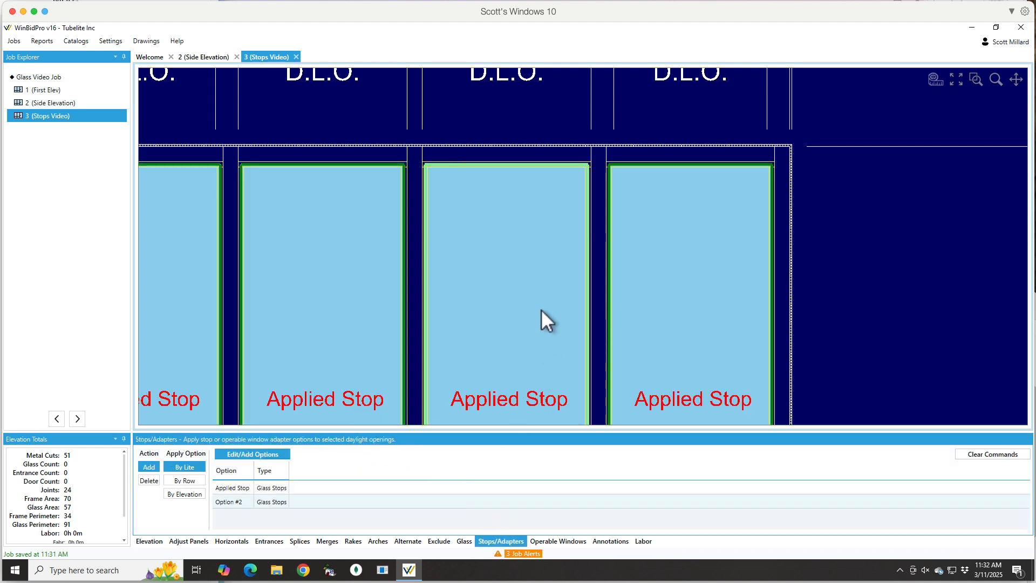
left_click(610, 200)
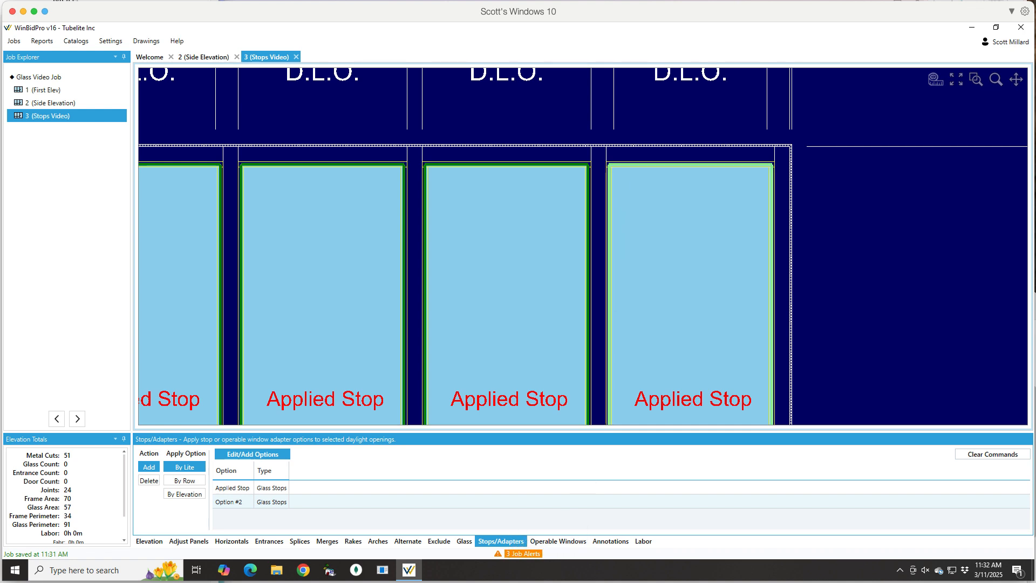
left_click(523, 554)
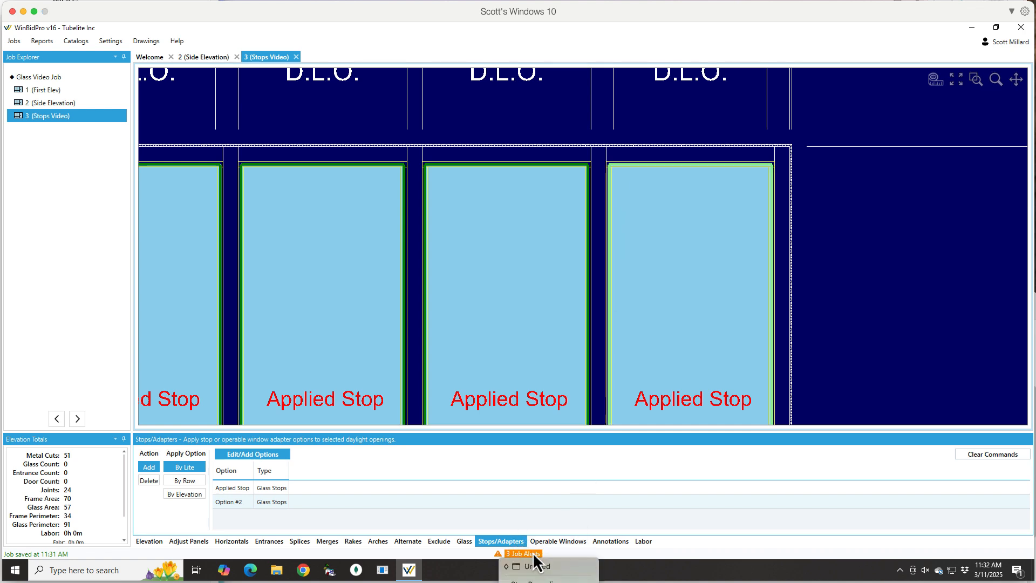